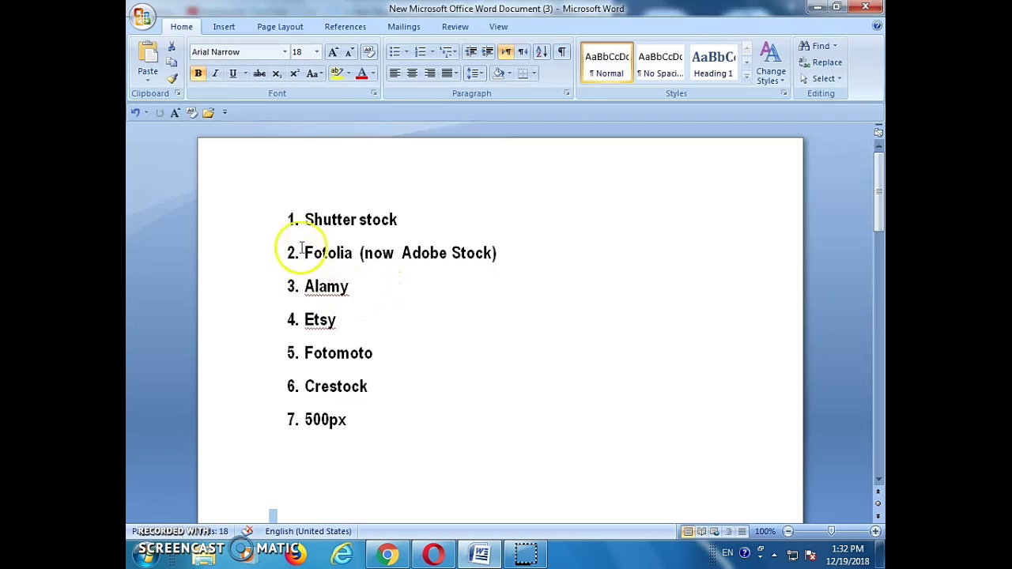
scroll(371, 377, down, 1)
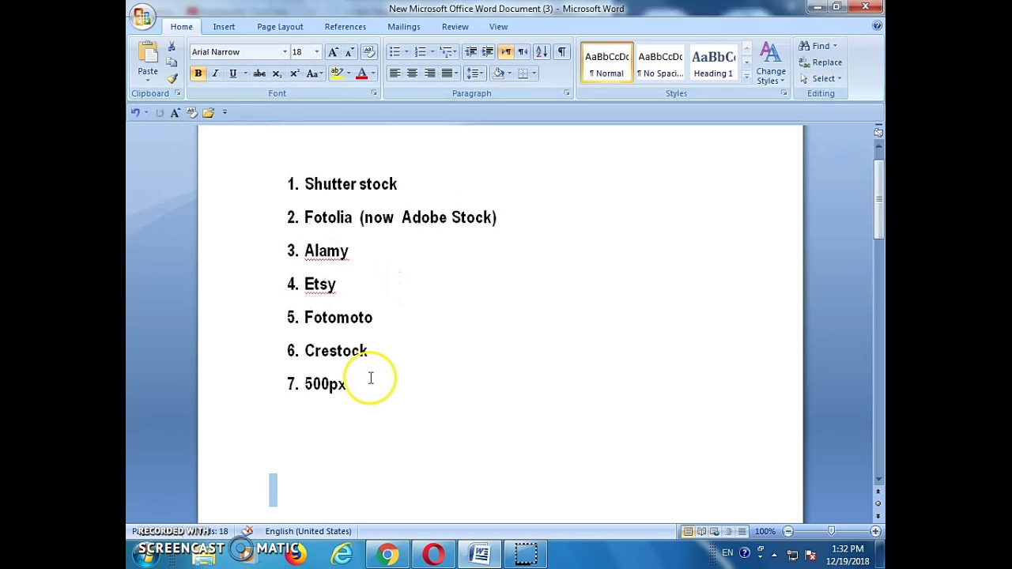
scroll(371, 378, up, 1)
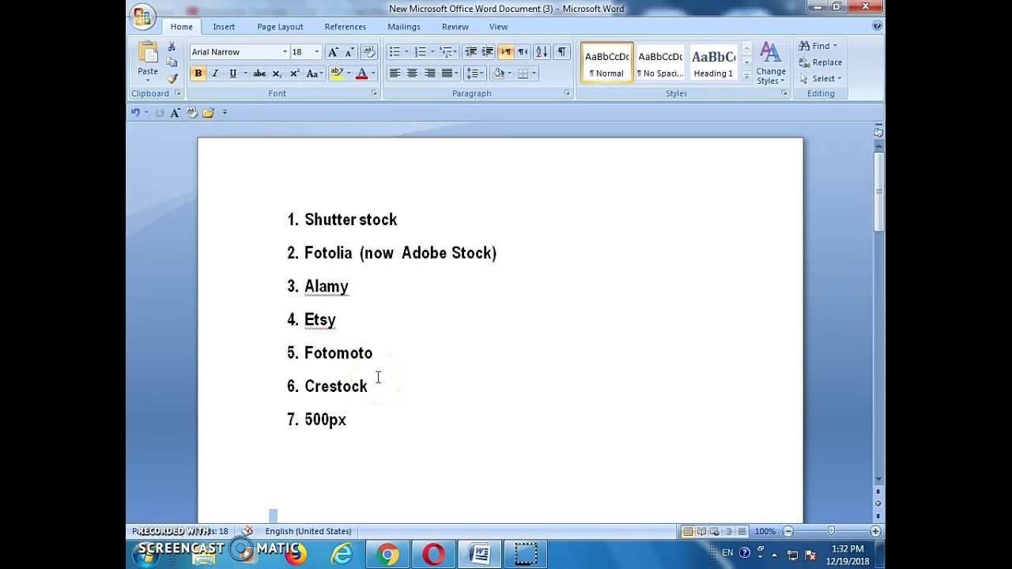
scroll(369, 388, down, 1)
scroll(332, 394, up, 1)
scroll(403, 224, down, 1)
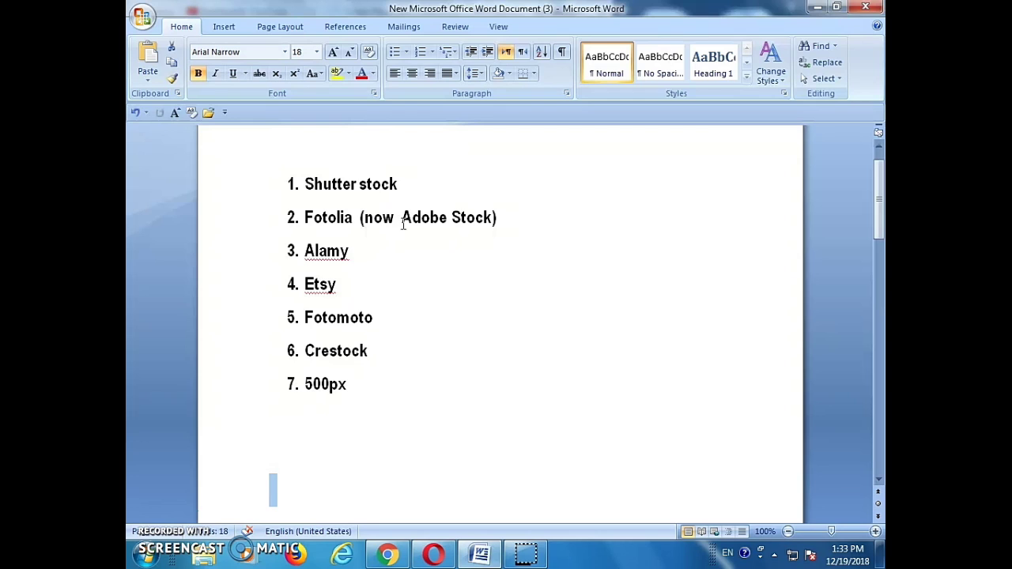
scroll(385, 276, down, 1)
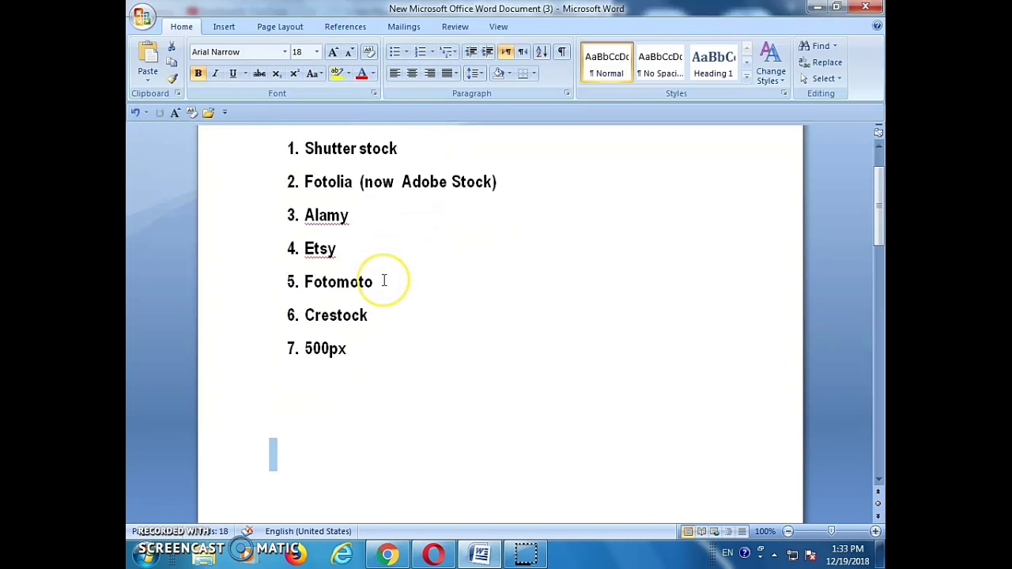
scroll(384, 281, up, 1)
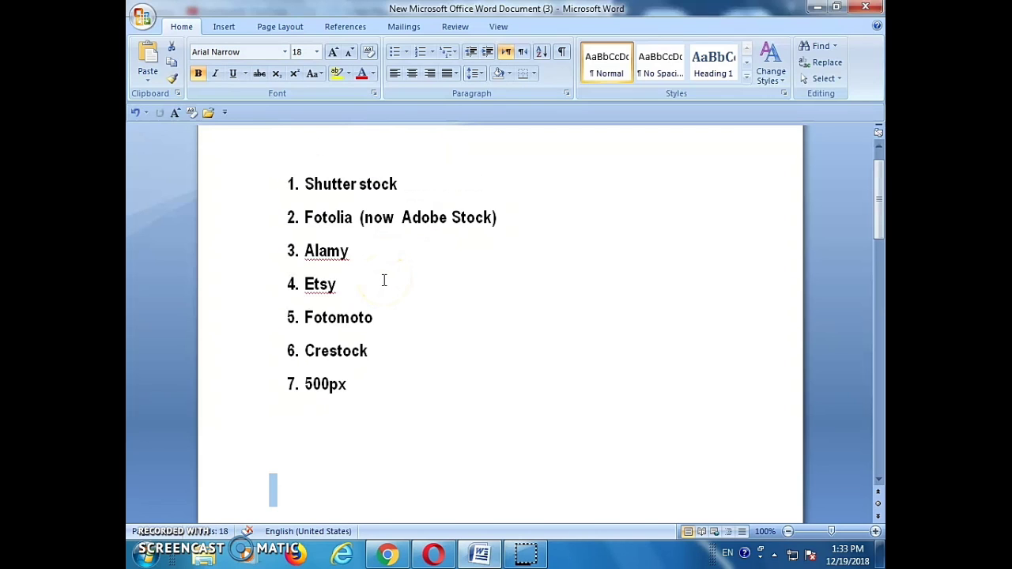
scroll(384, 281, up, 1)
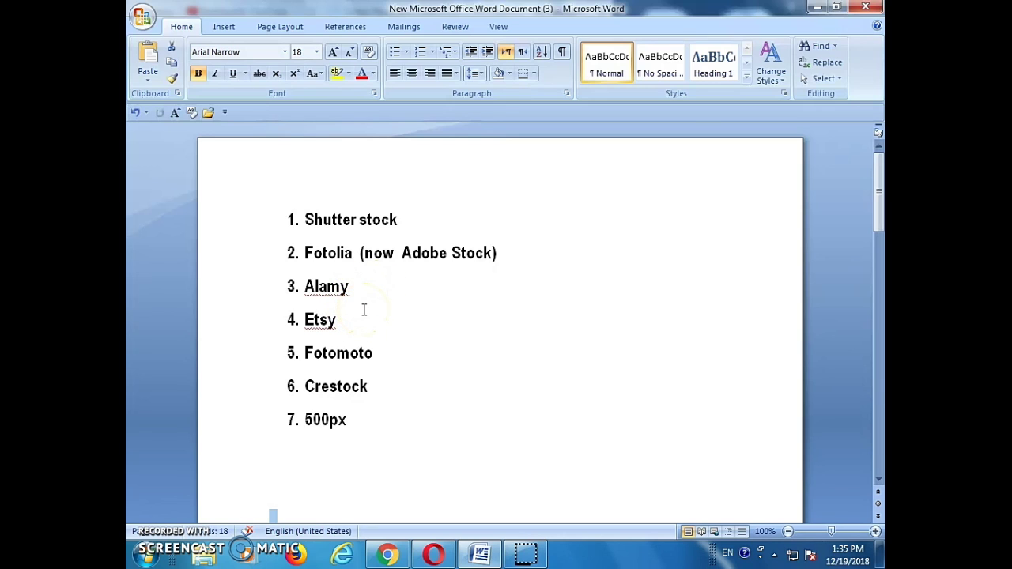
Switch to the Shutterstock dashboard and review its 12-image portfolio, US$0.00 earnings and 0 downloads
click(433, 553)
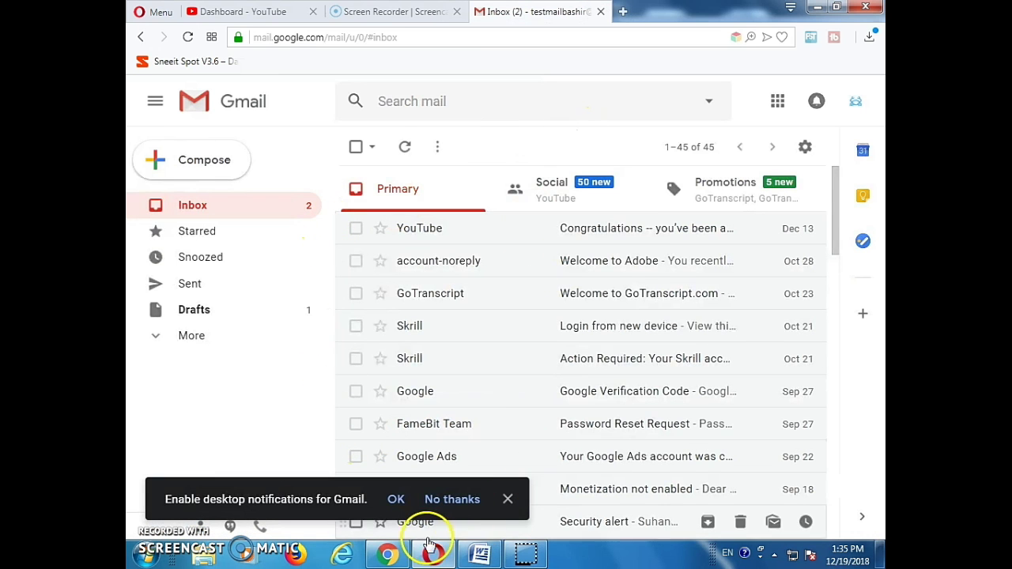
click(388, 554)
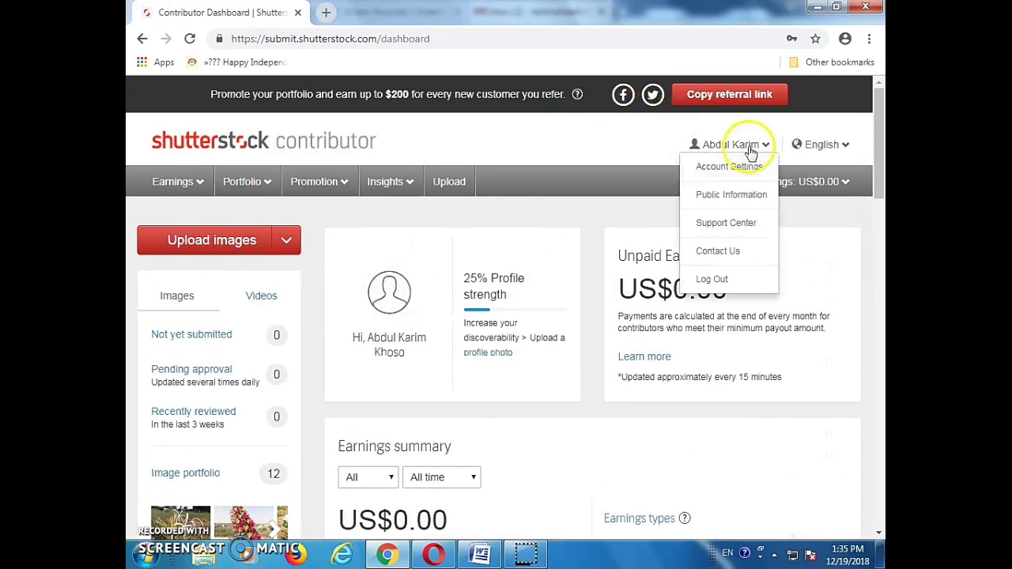
scroll(271, 403, down, 1)
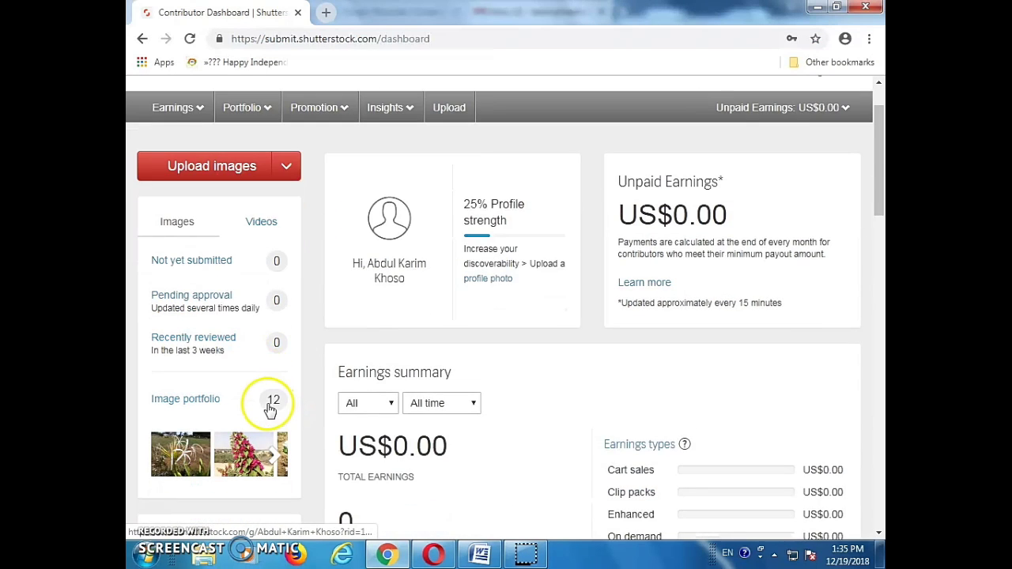
scroll(277, 403, down, 3)
scroll(253, 338, up, 2)
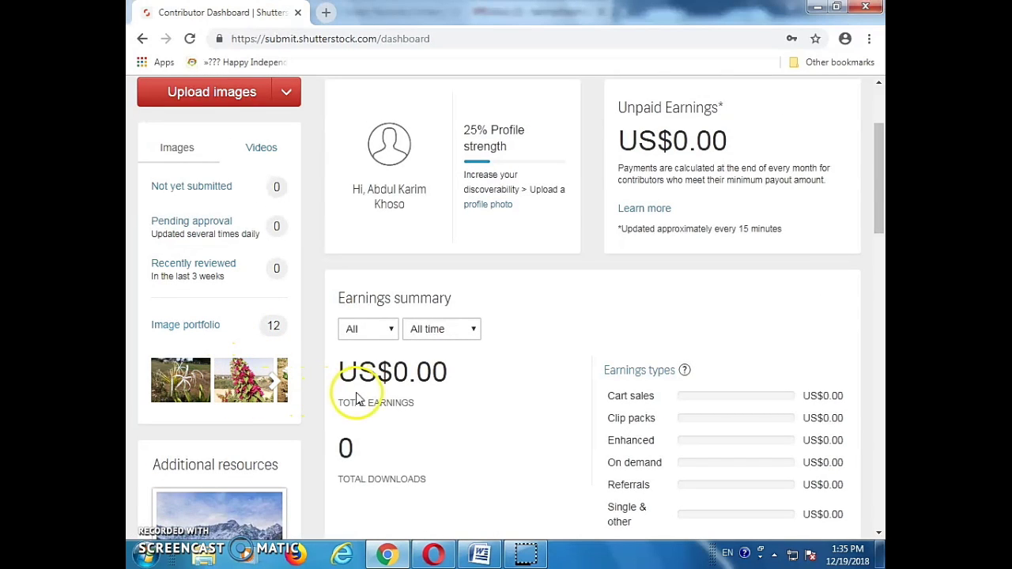
scroll(411, 411, down, 2)
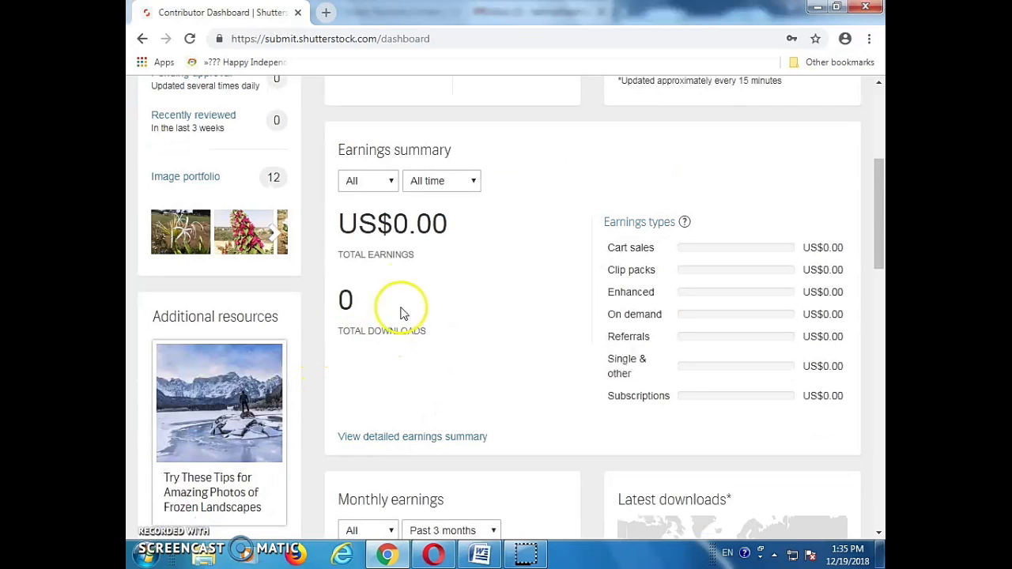
scroll(431, 311, up, 1)
scroll(461, 313, up, 2)
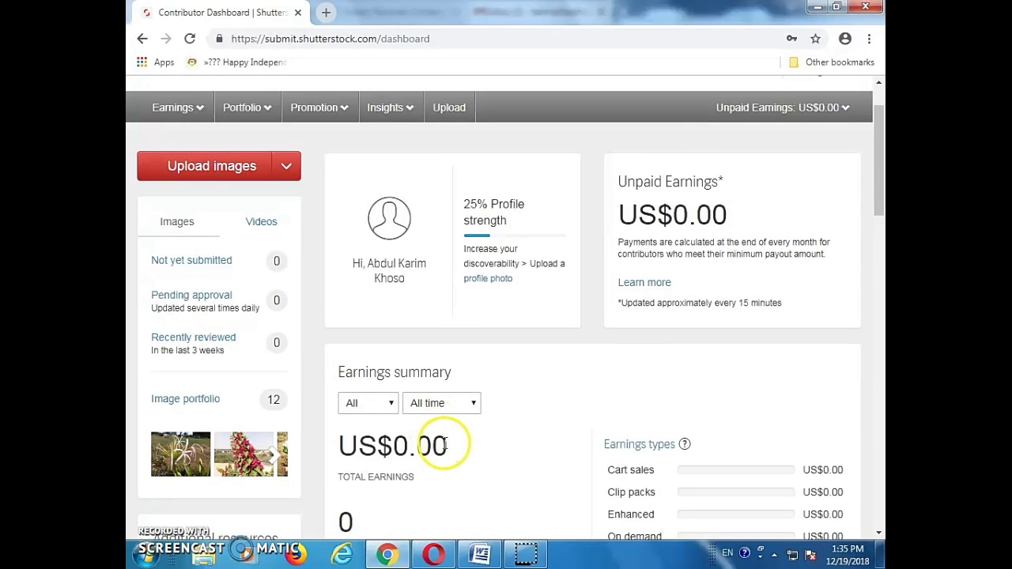
scroll(371, 471, down, 3)
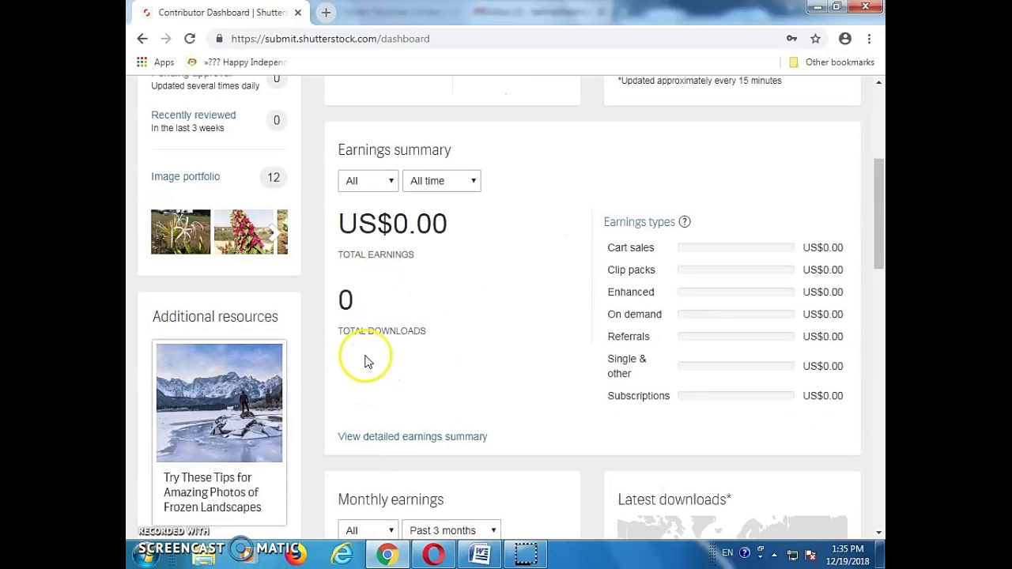
scroll(419, 332, up, 3)
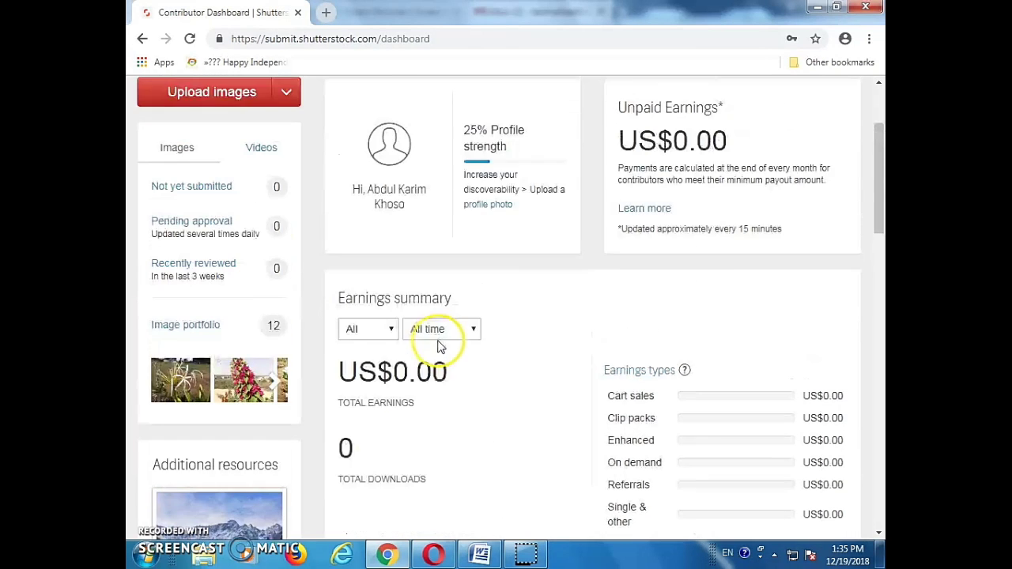
scroll(443, 464, down, 2)
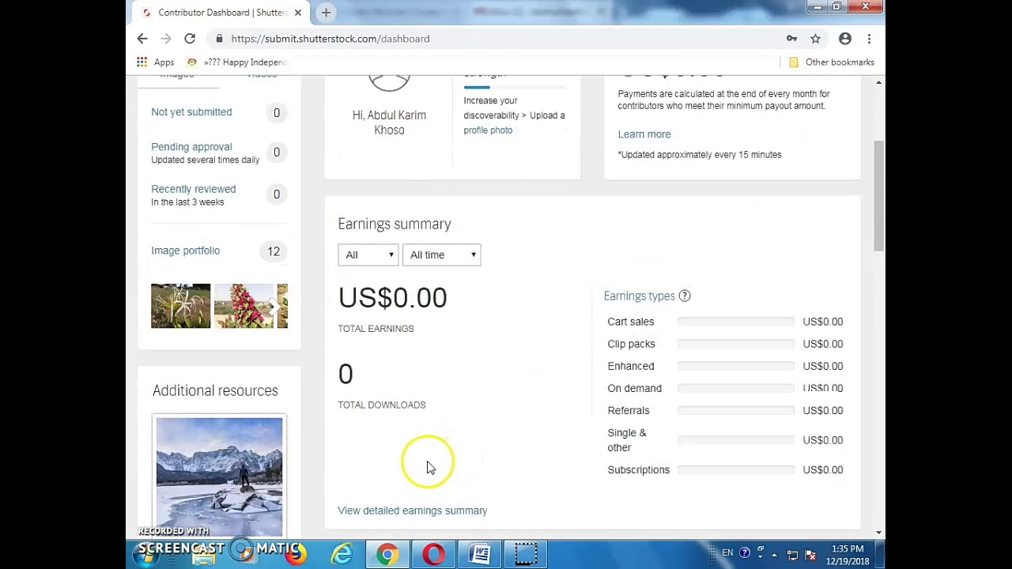
scroll(429, 468, up, 1)
scroll(427, 468, up, 1)
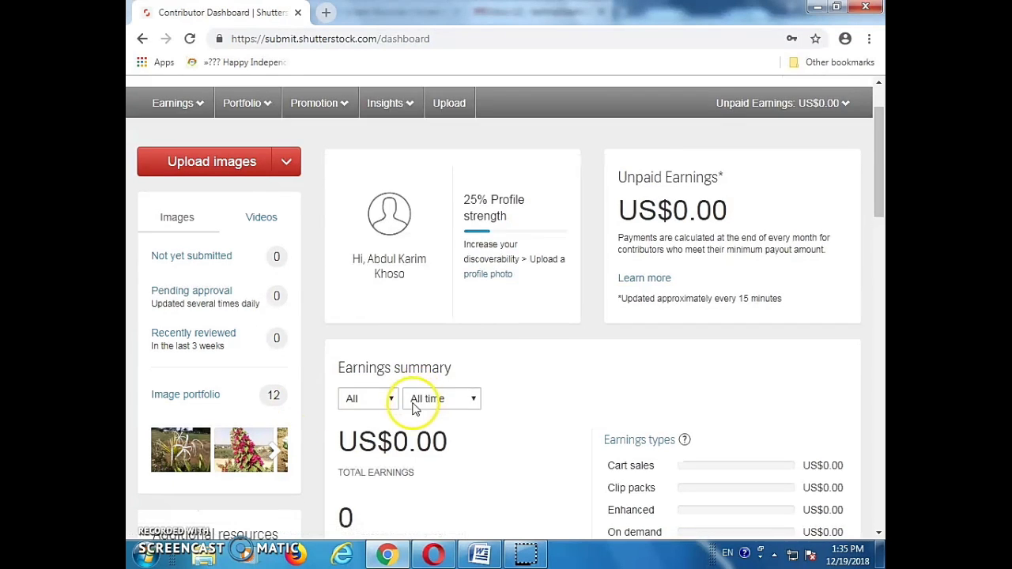
scroll(415, 403, down, 2)
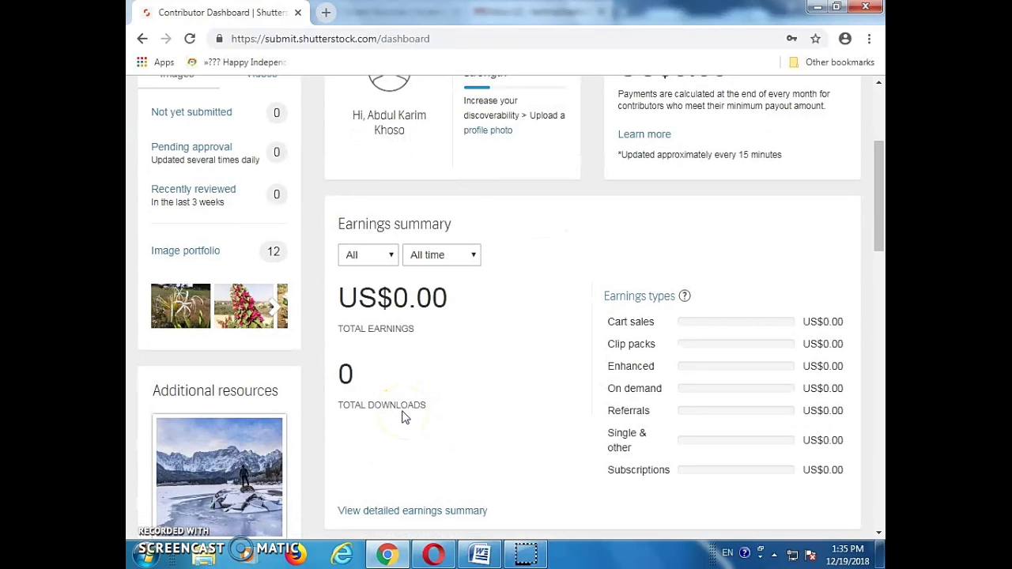
scroll(403, 417, up, 2)
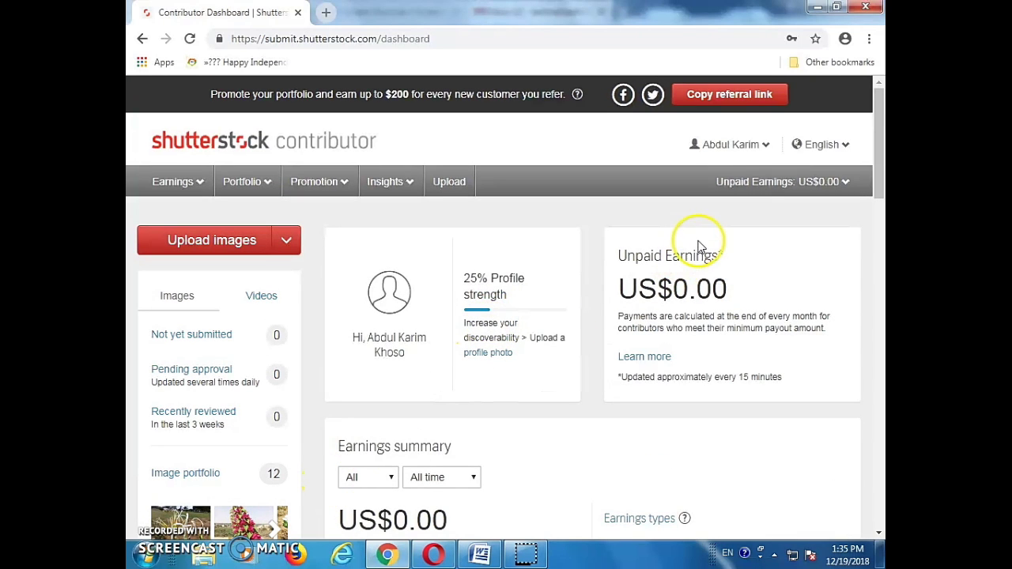
Log out of the contributor account from the account-name menu
click(755, 147)
click(706, 277)
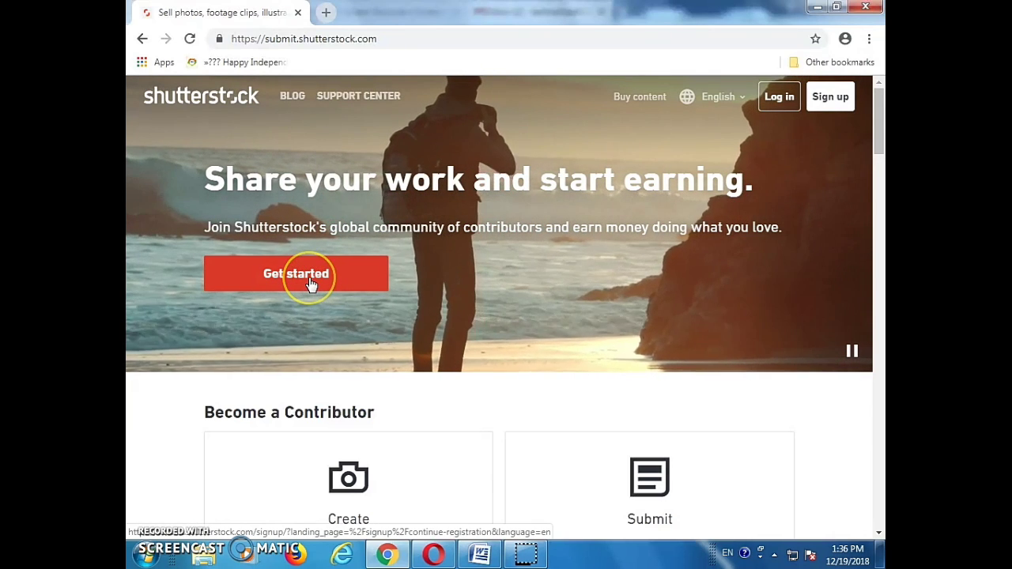
Start a new contributor sign-up and enter the full name
click(309, 278)
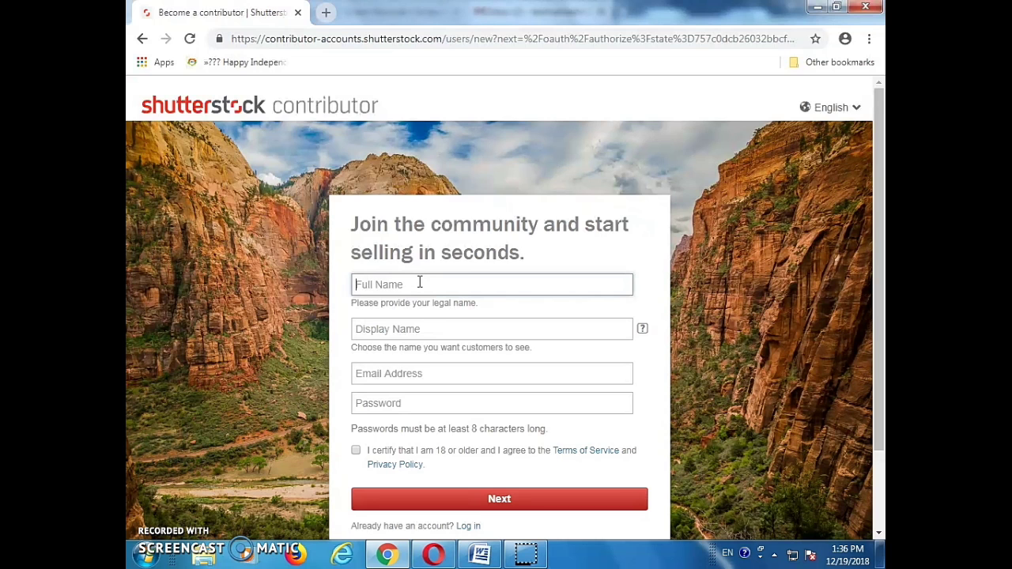
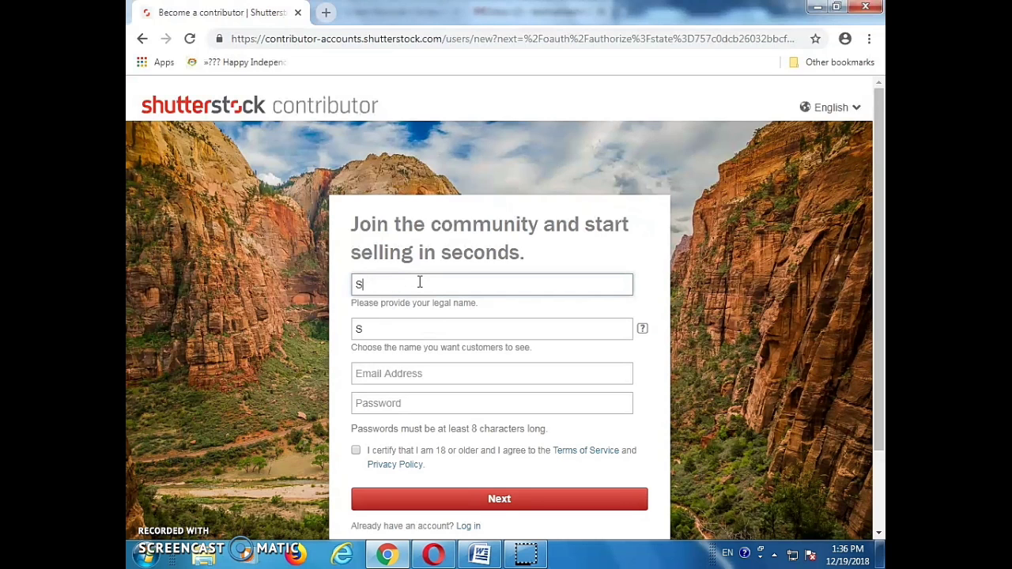
click(423, 320)
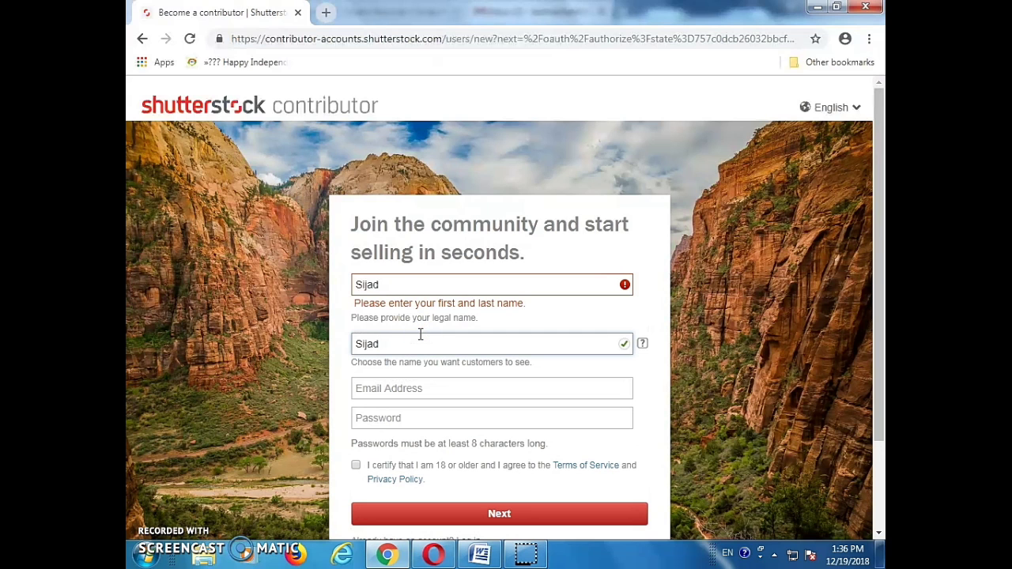
click(433, 282)
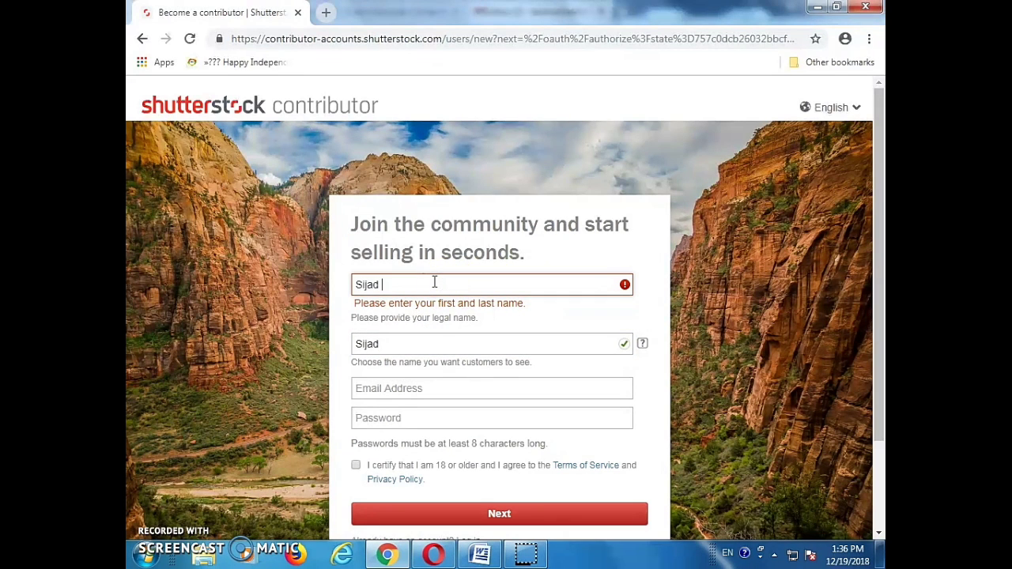
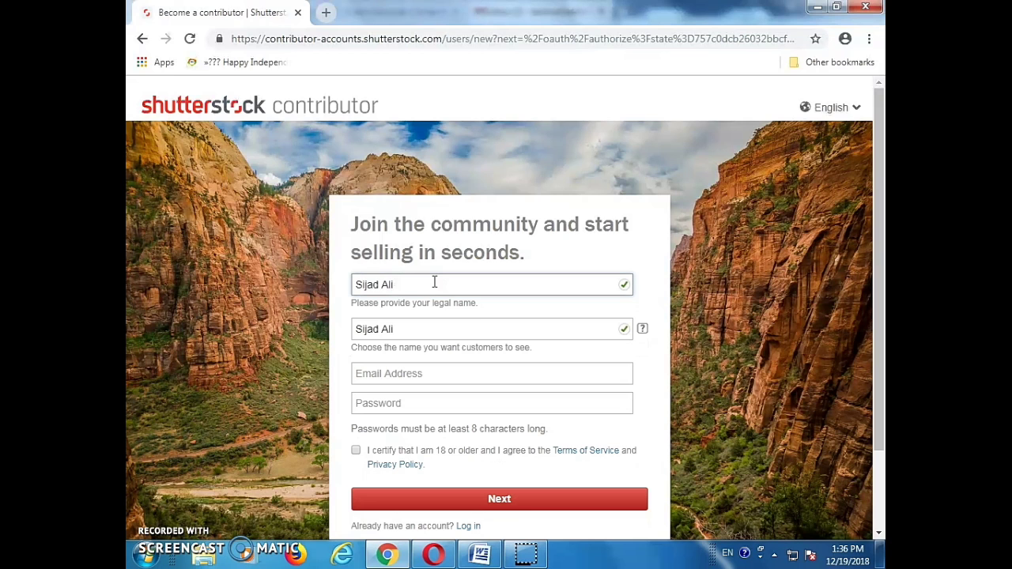
click(422, 328)
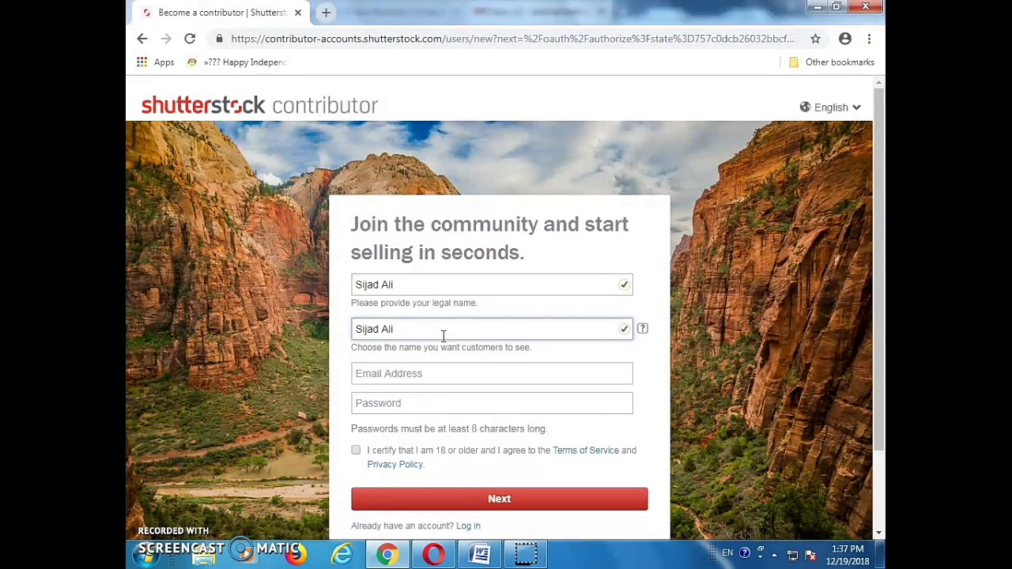
Fill in the Gmail e-mail address and the account password
click(379, 375)
click(379, 375)
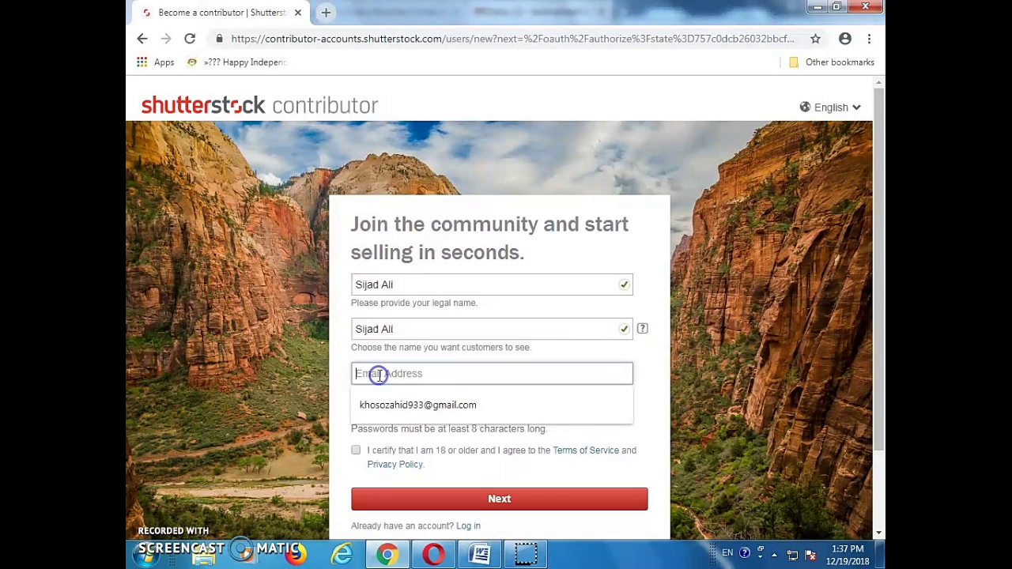
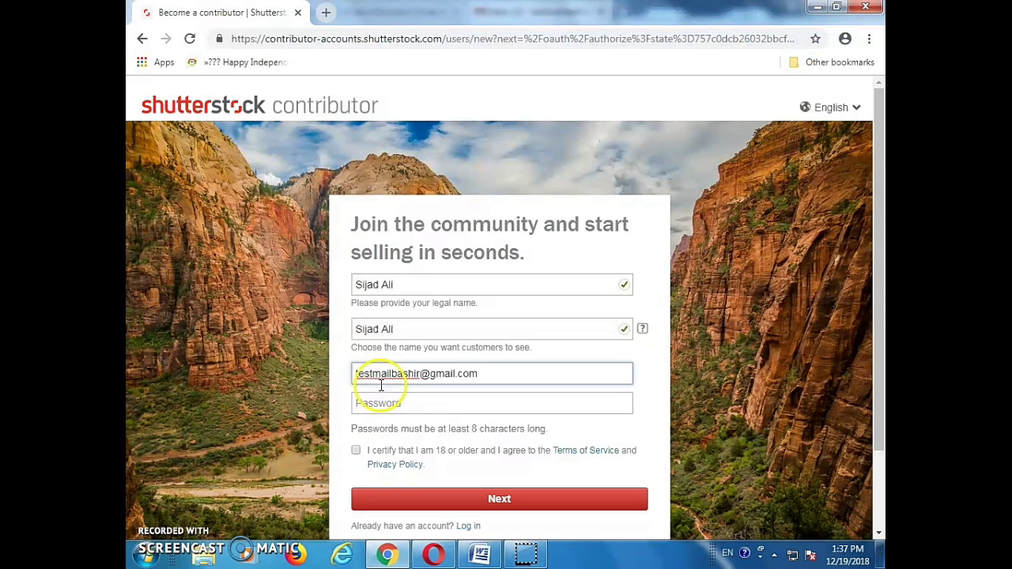
click(386, 396)
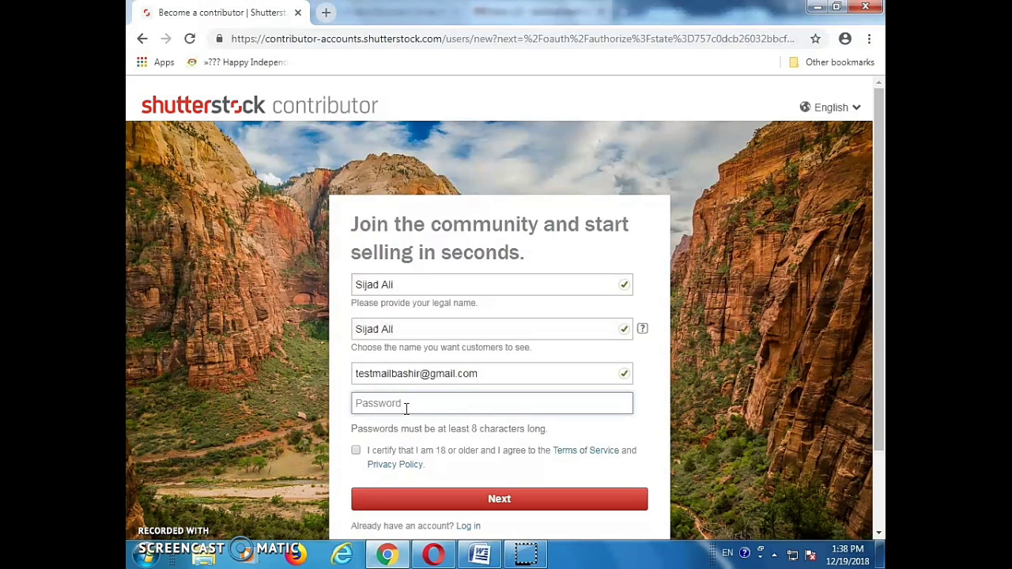
text(**************)
click(631, 435)
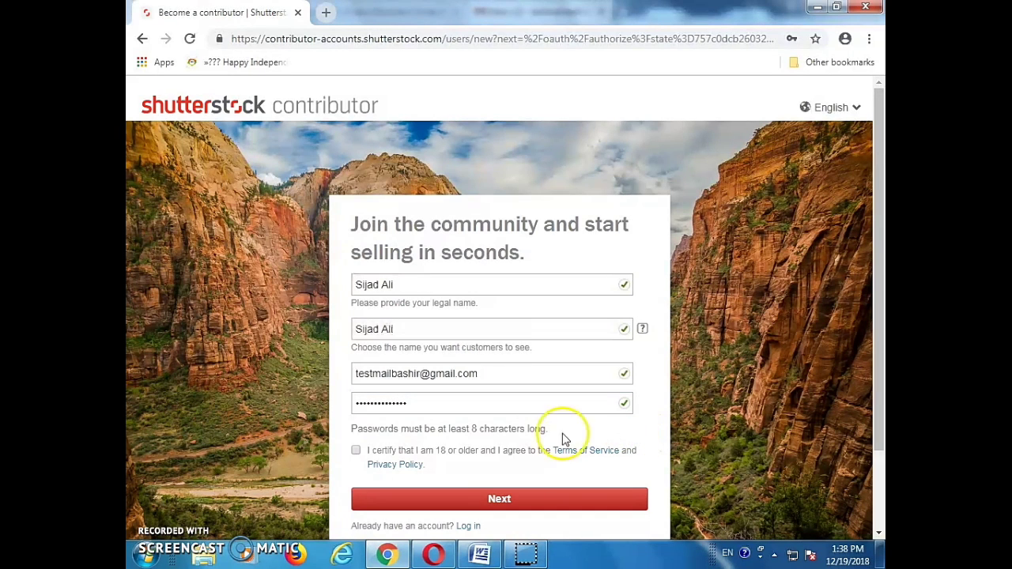
Tick the 'I certify that I am 18 or older' box and submit the form
click(355, 451)
click(486, 484)
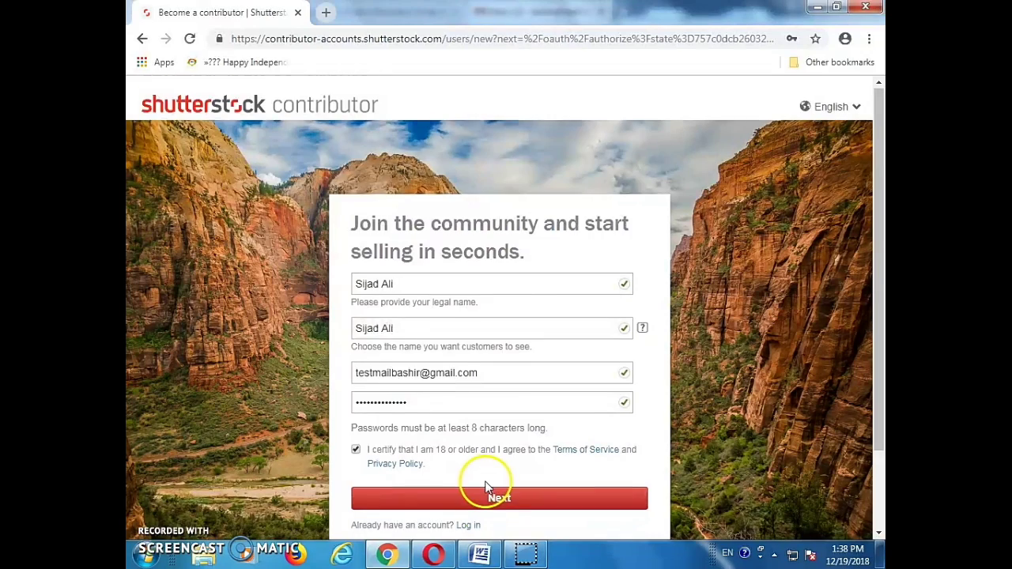
scroll(485, 482, down, 1)
scroll(499, 441, up, 1)
scroll(499, 440, down, 2)
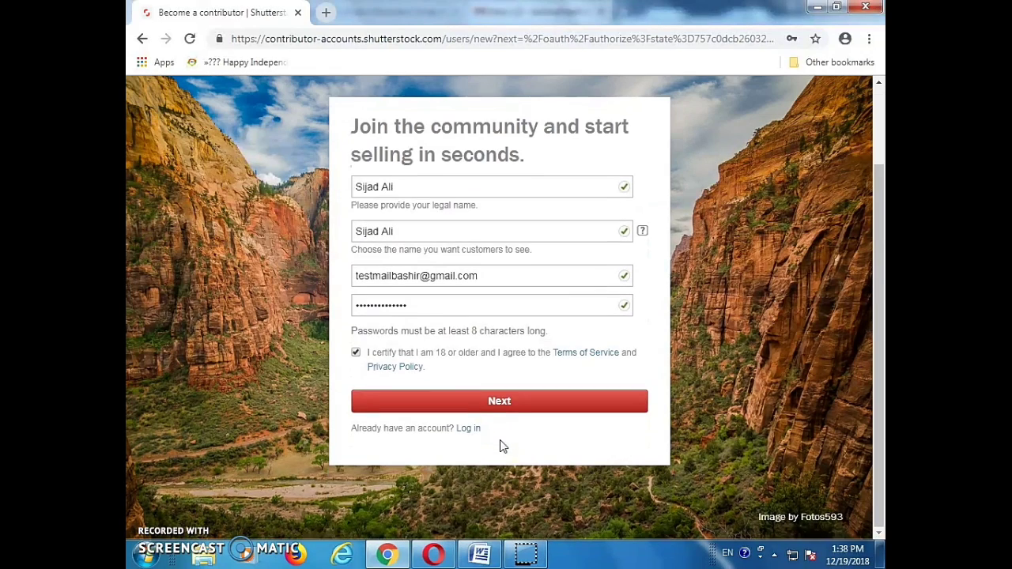
click(508, 410)
click(439, 299)
Submit the sign-up with Next to reach the check-your-email verification page
click(509, 404)
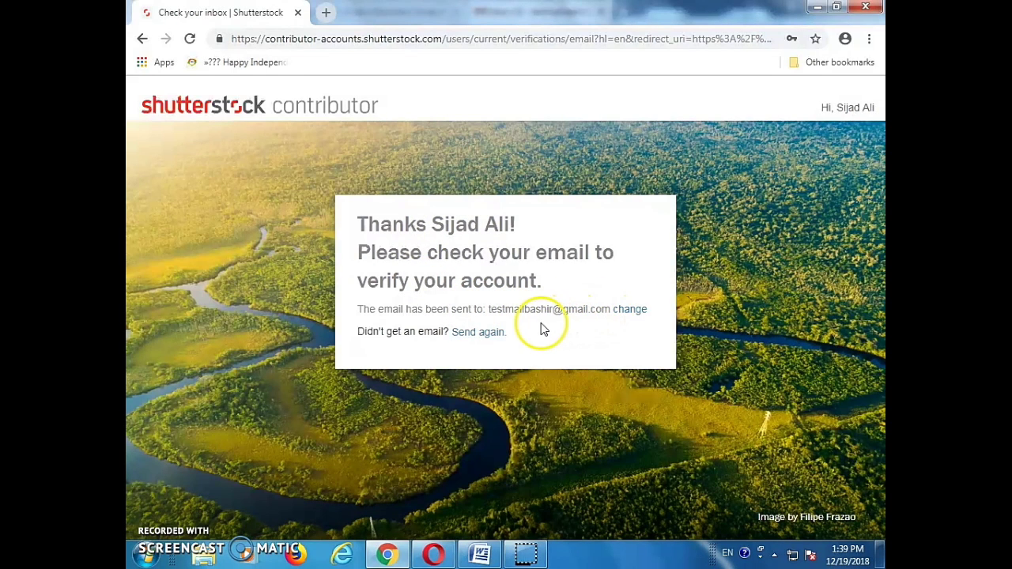
Open a blank tab, then open the Shutterstock 'Verify your email address' message in Opera's Gmail
click(327, 14)
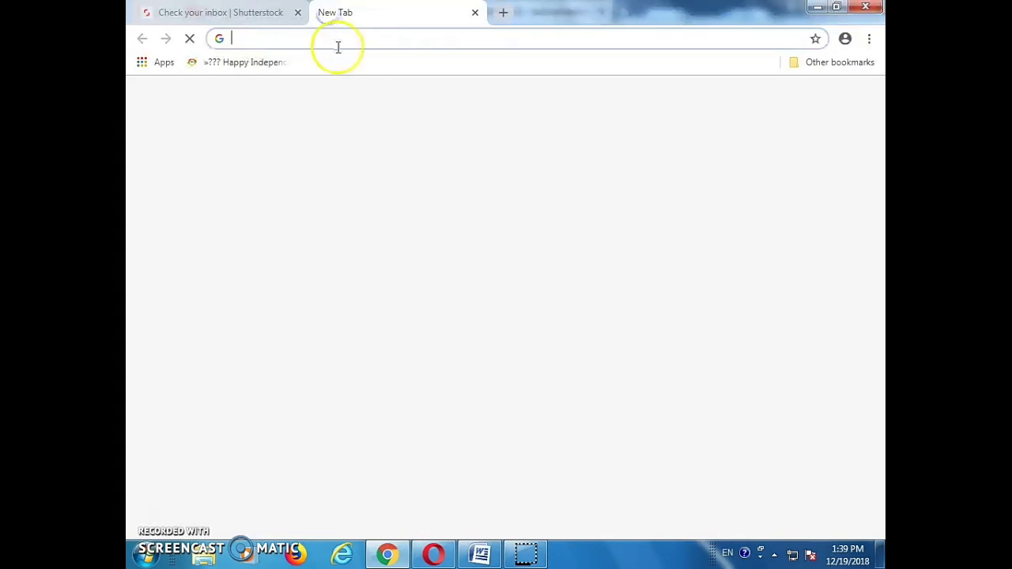
click(437, 553)
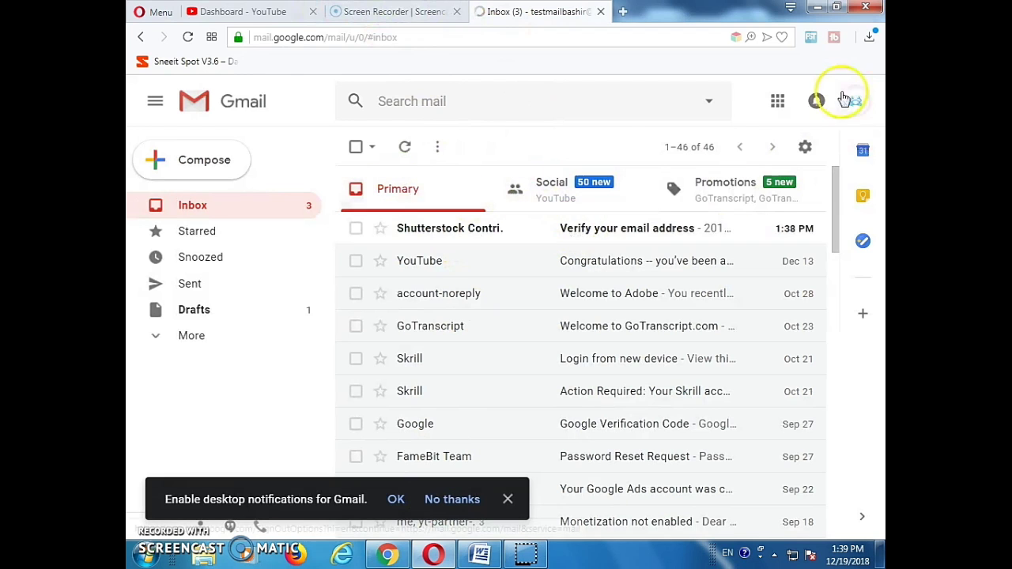
click(583, 234)
Follow the 'Please click here to verify your email' link to confirm the address
scroll(585, 344, down, 2)
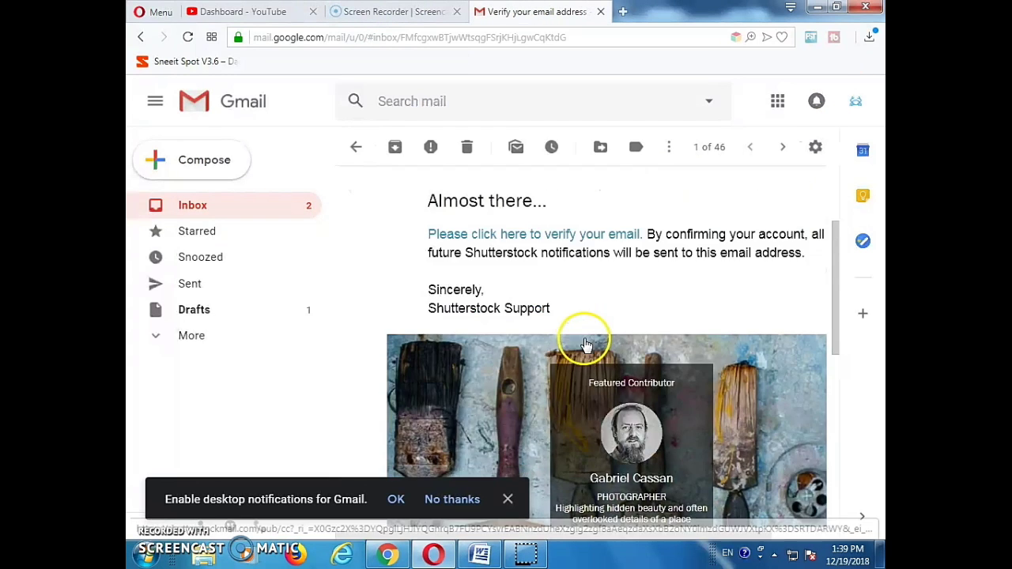
scroll(584, 344, up, 1)
scroll(585, 344, down, 2)
scroll(581, 344, up, 2)
scroll(581, 344, up, 2)
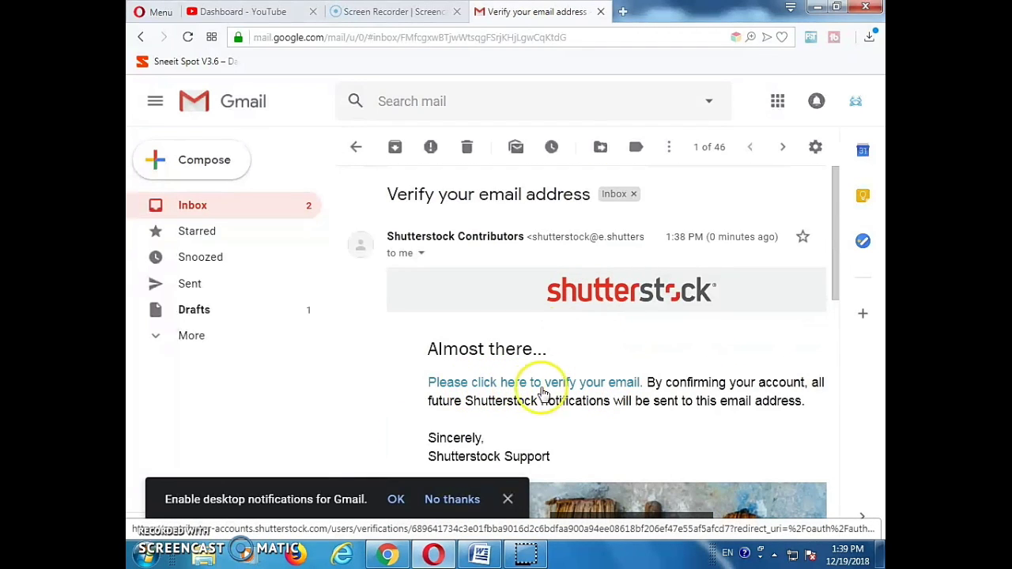
click(575, 385)
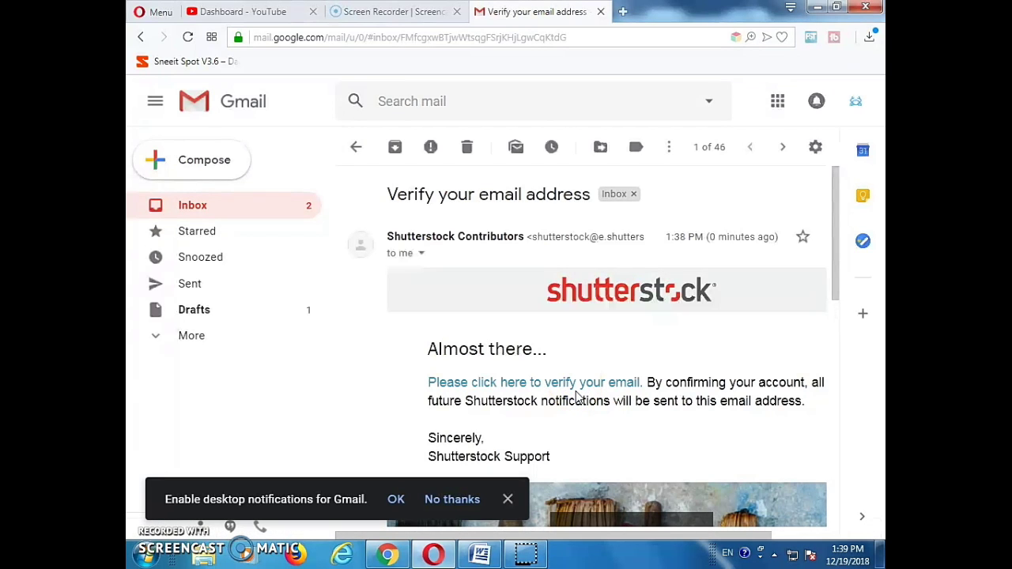
click(578, 387)
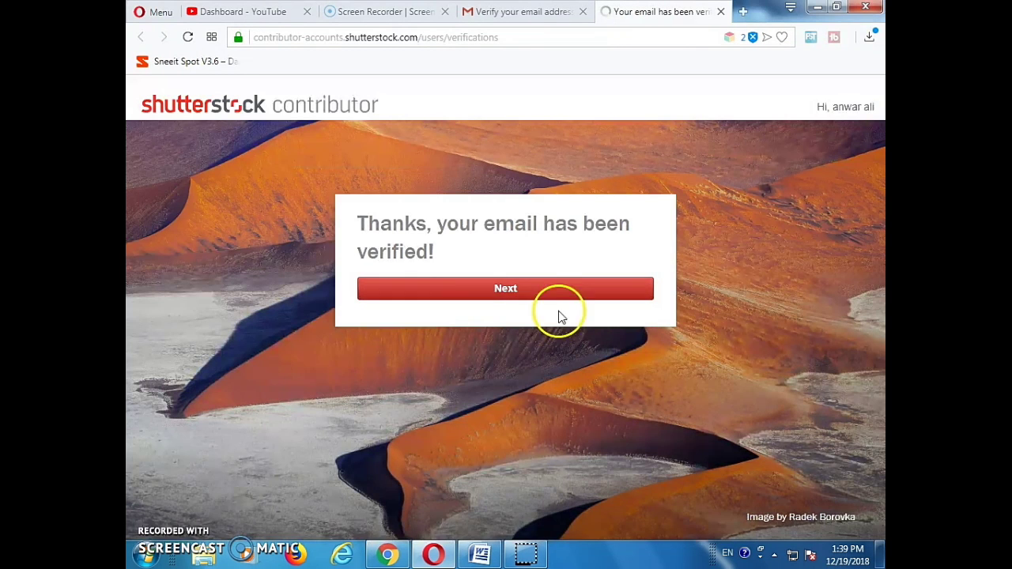
Continue past the verified-email page and set the country of residence to Pakistan
click(493, 289)
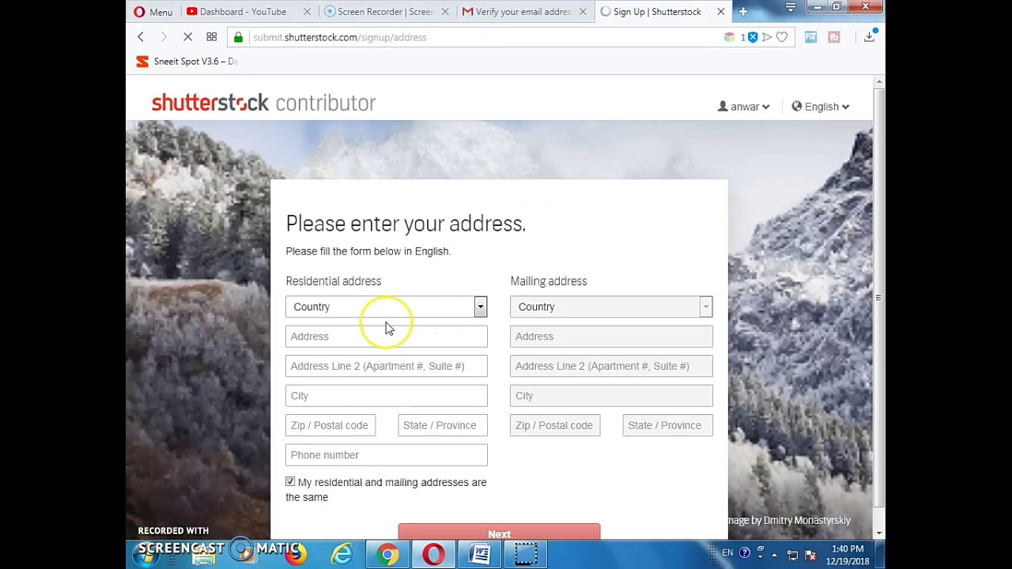
scroll(387, 329, down, 1)
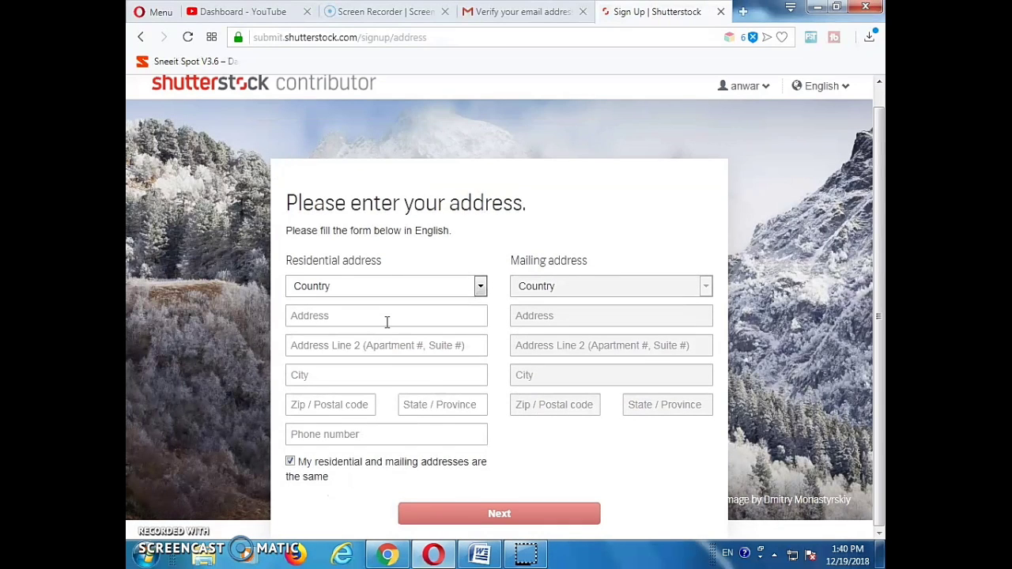
click(480, 288)
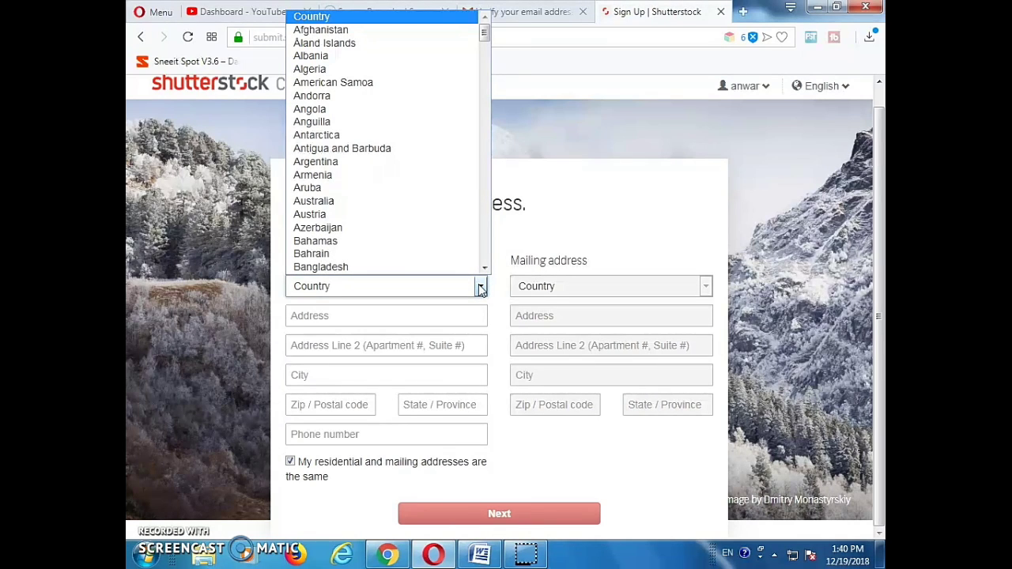
scroll(350, 229, down, 4)
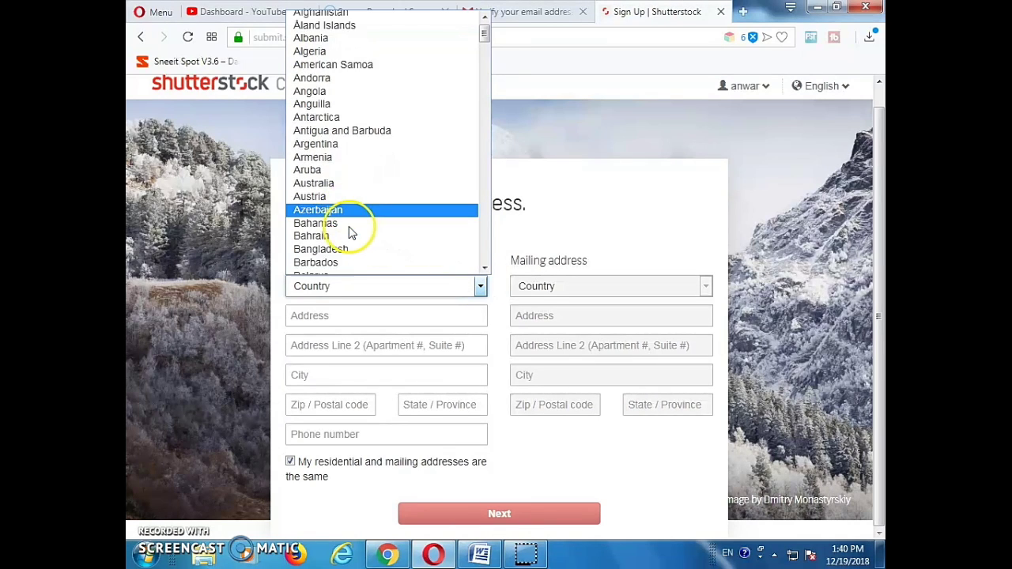
scroll(350, 231, up, 4)
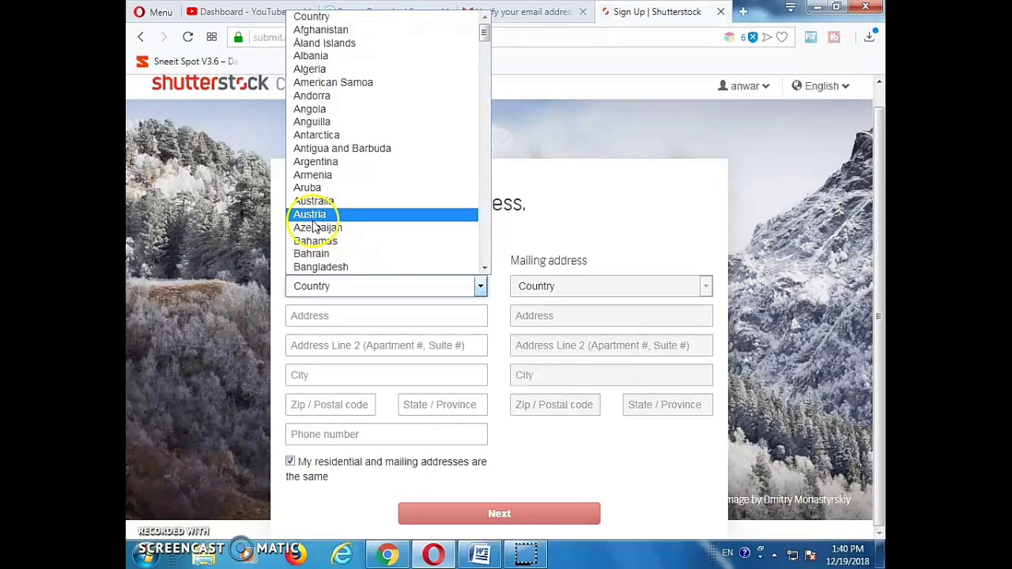
key(p)
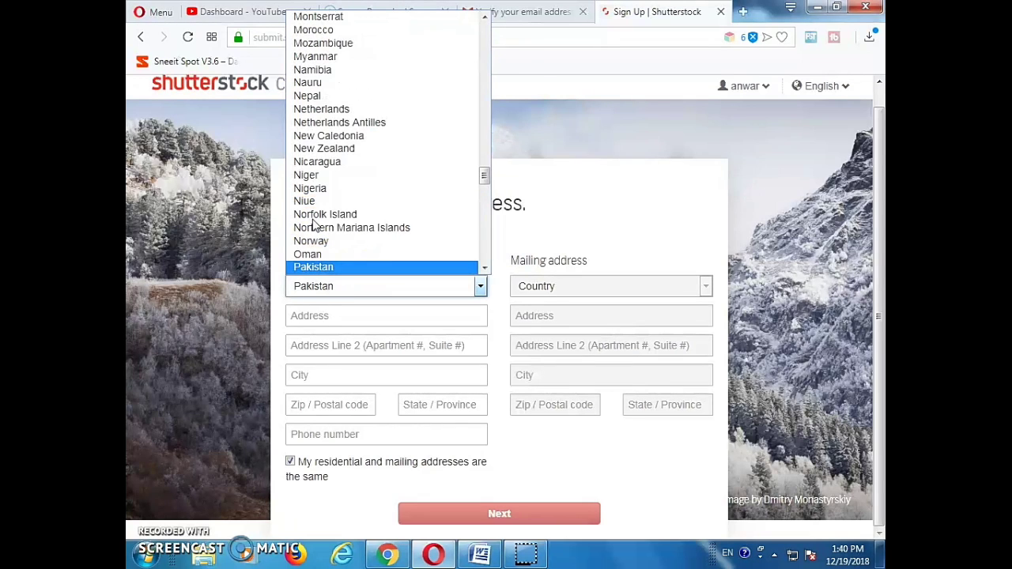
key(Return)
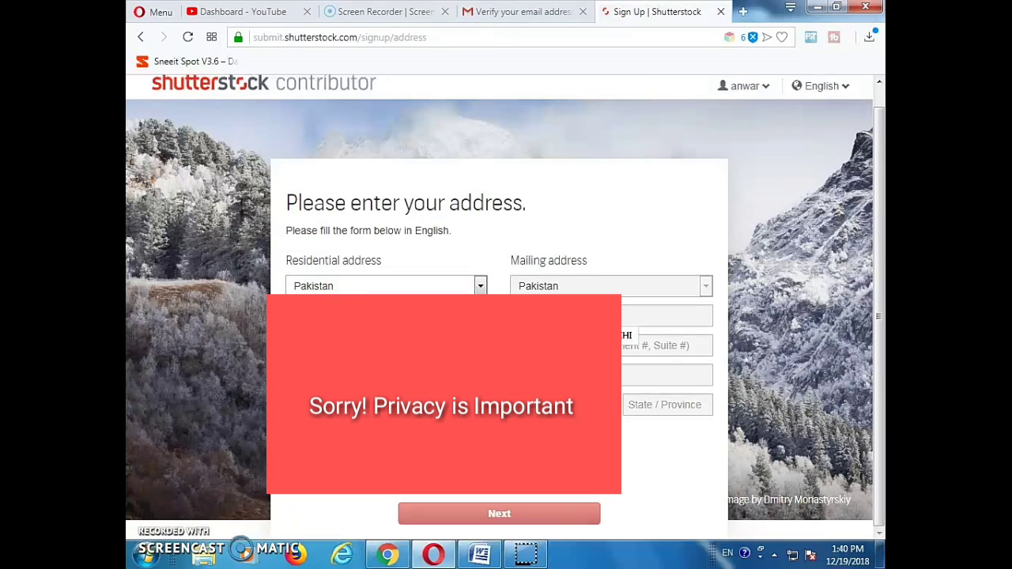
Accept the suggested street address, enter 0 in the remaining field, submit, and choose Upload images
key(Down)
key(Return)
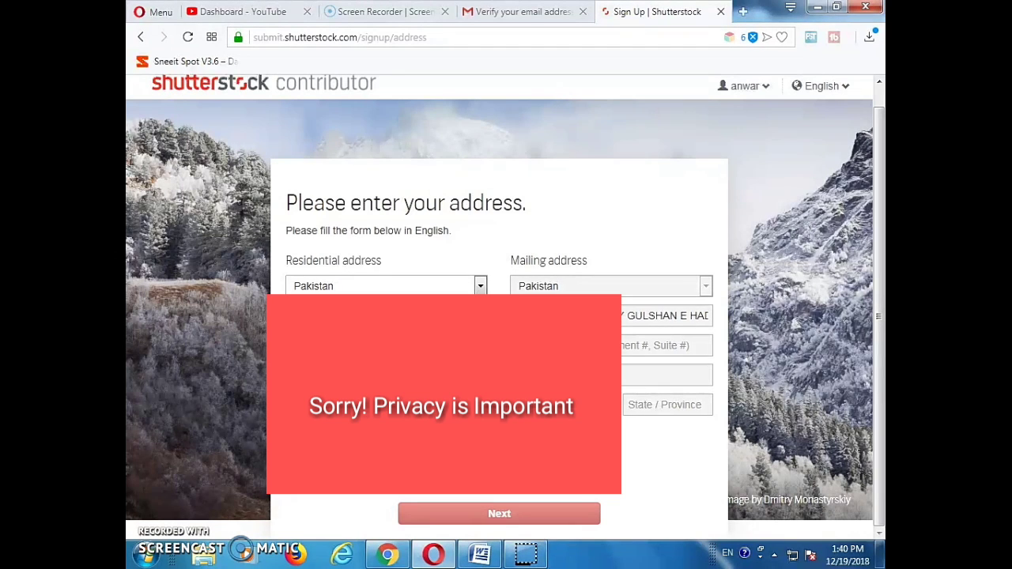
text(0)
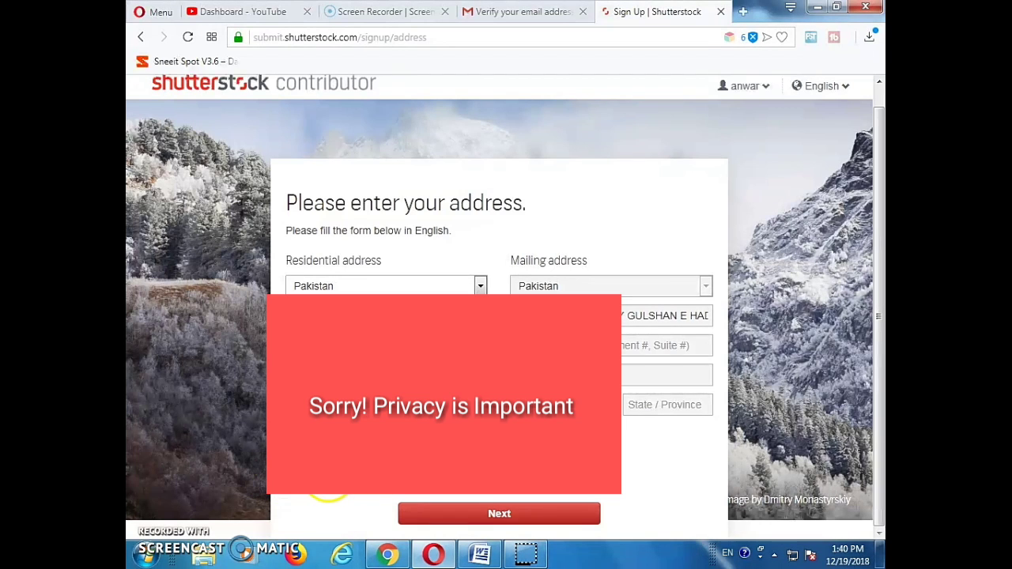
click(500, 518)
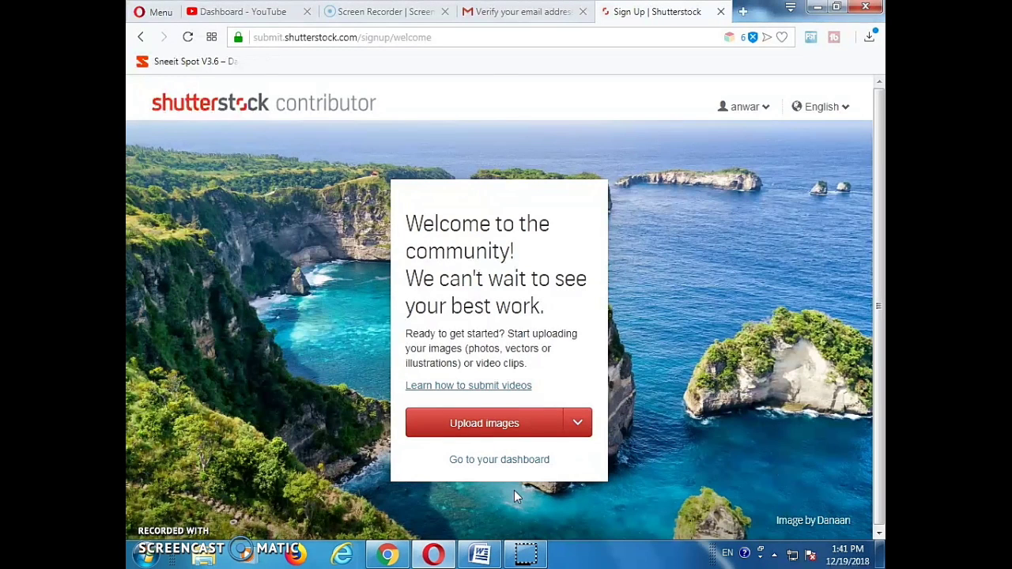
click(484, 424)
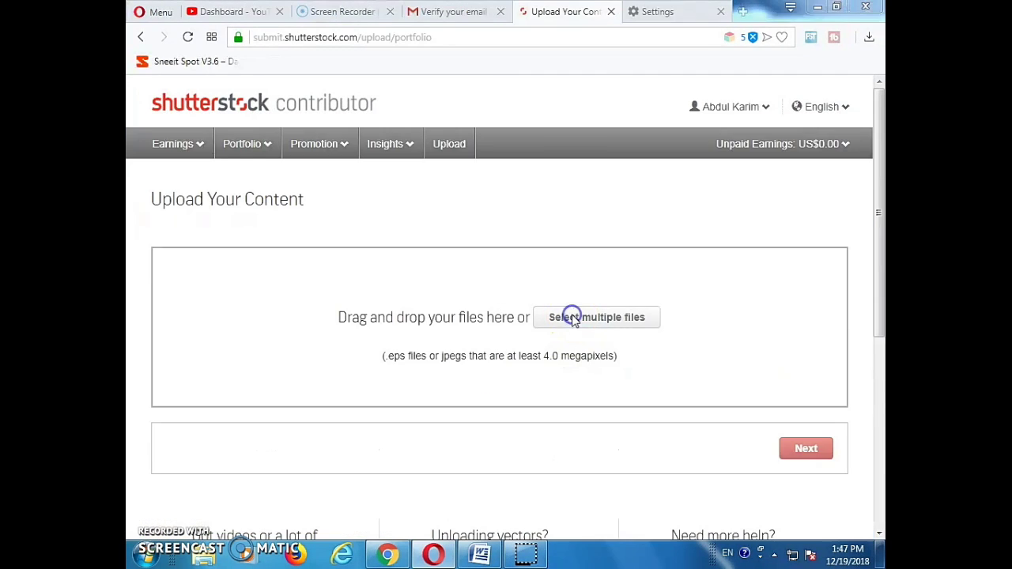
Upload the 'Beautiful Plant in the park going to die' photo from the shutter stock folder
click(572, 316)
double_click(512, 227)
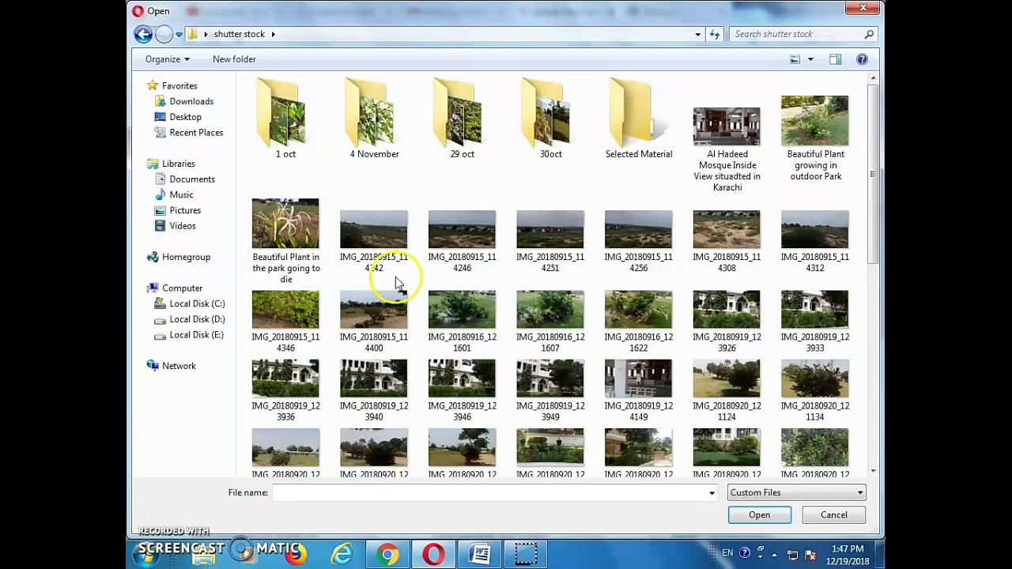
scroll(322, 350, down, 3)
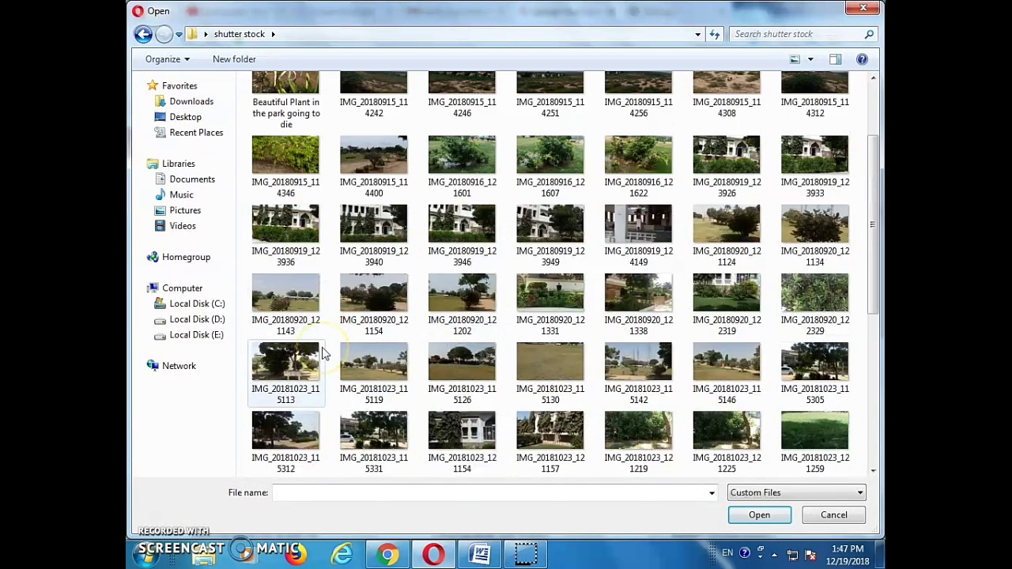
scroll(322, 350, up, 3)
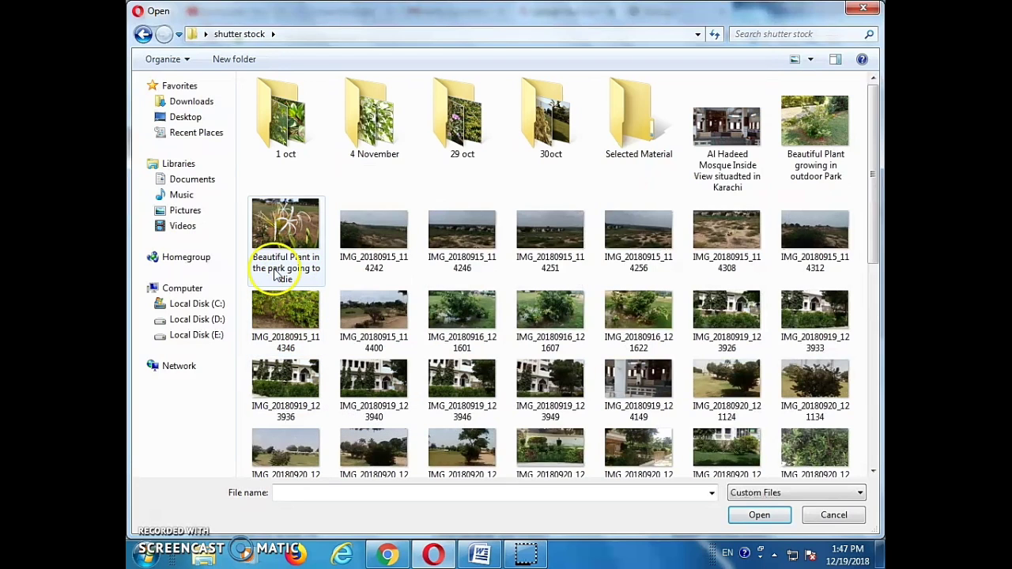
click(286, 275)
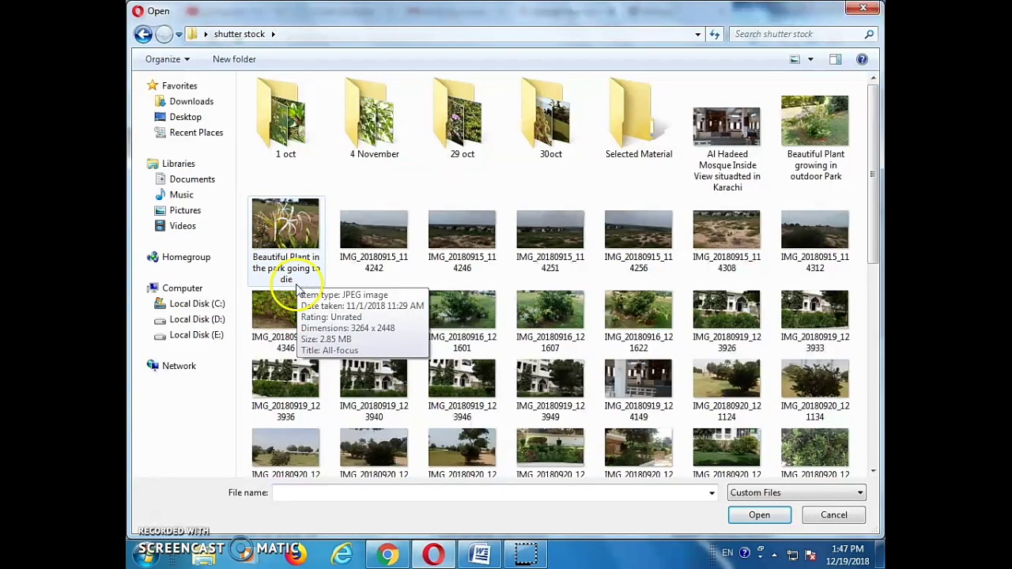
click(297, 237)
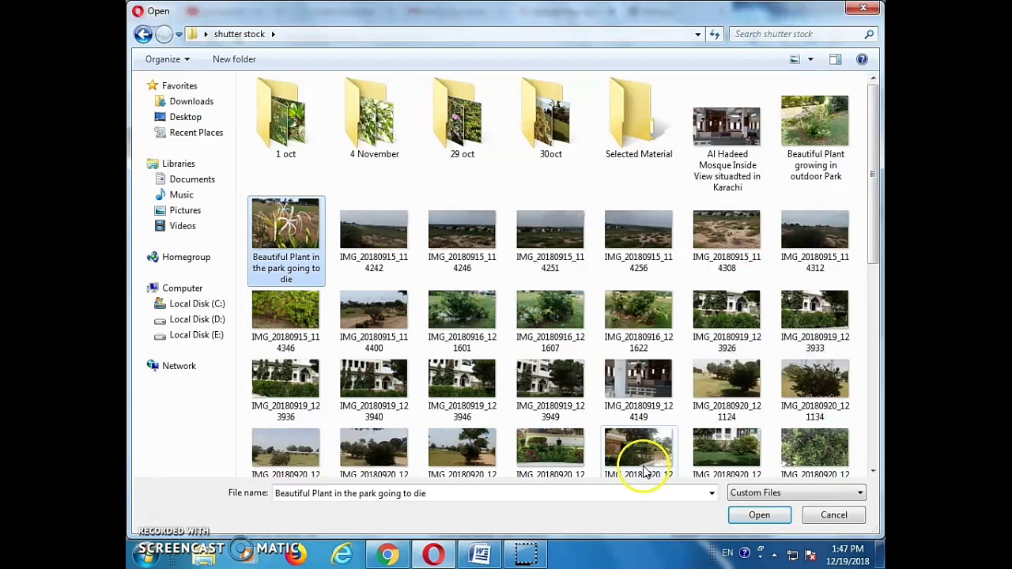
click(759, 515)
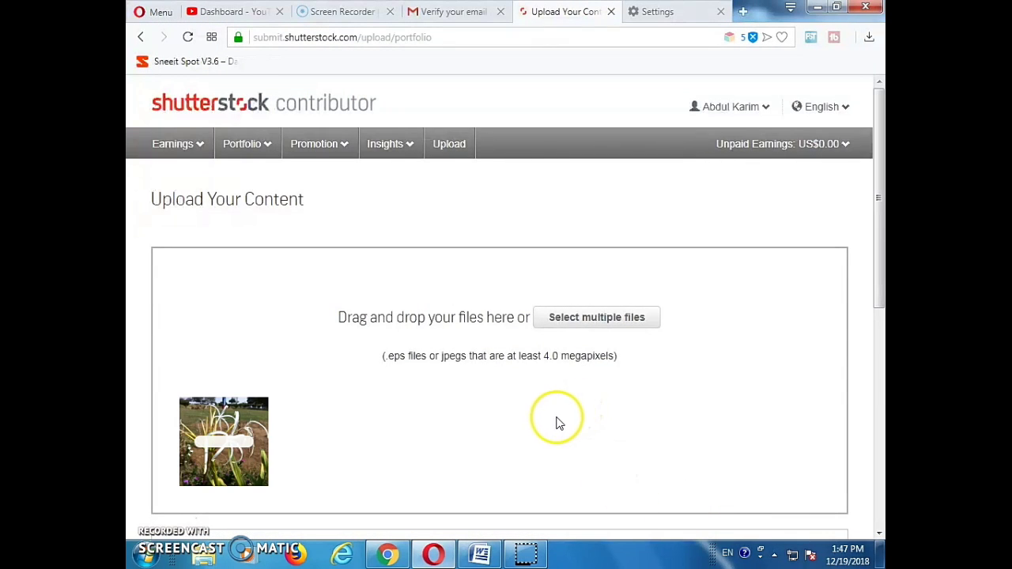
Proceed with Next to the Submit content page once the thumbnail finishes processing
scroll(548, 422, down, 2)
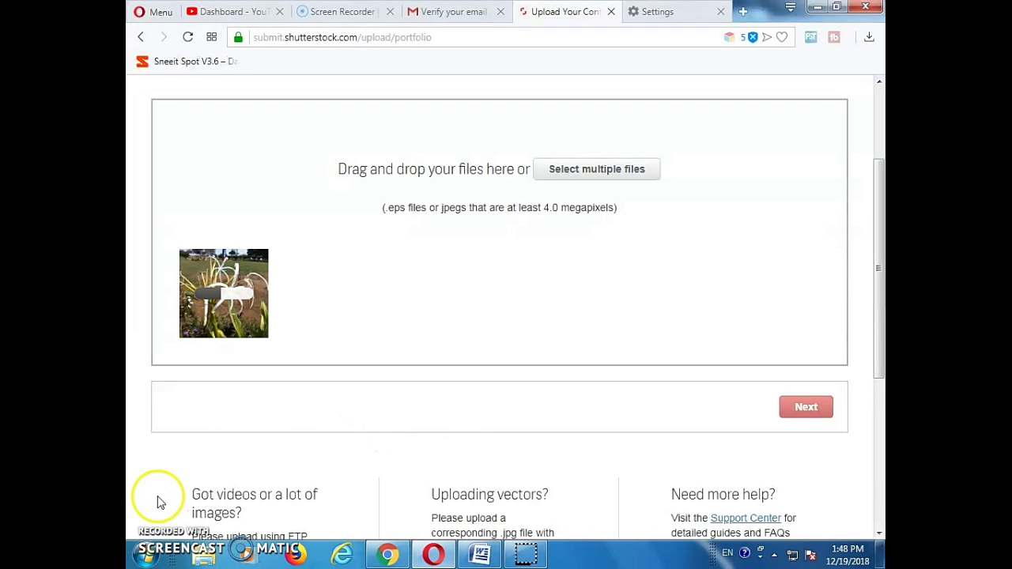
scroll(577, 393, up, 2)
scroll(581, 395, down, 3)
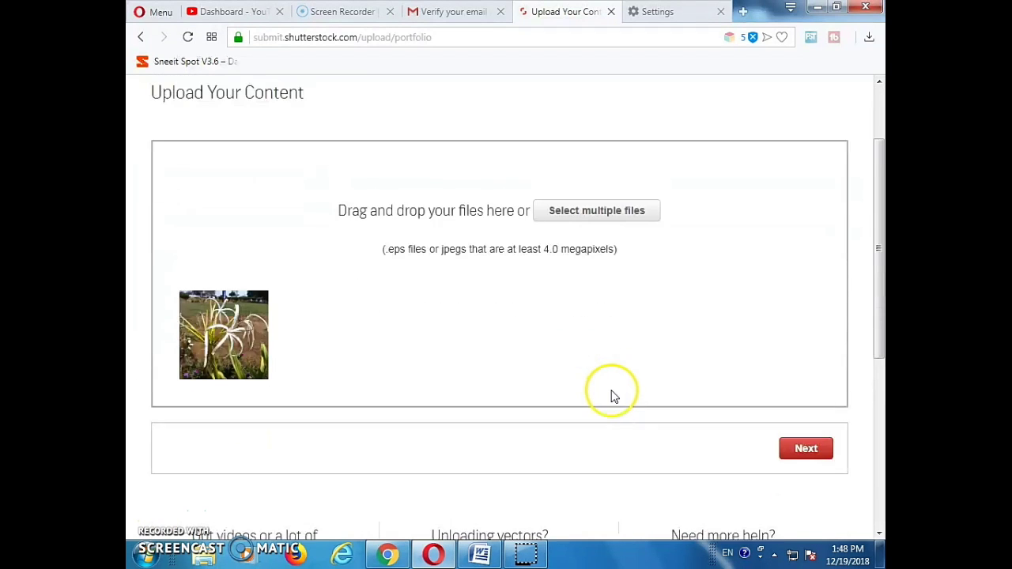
click(791, 409)
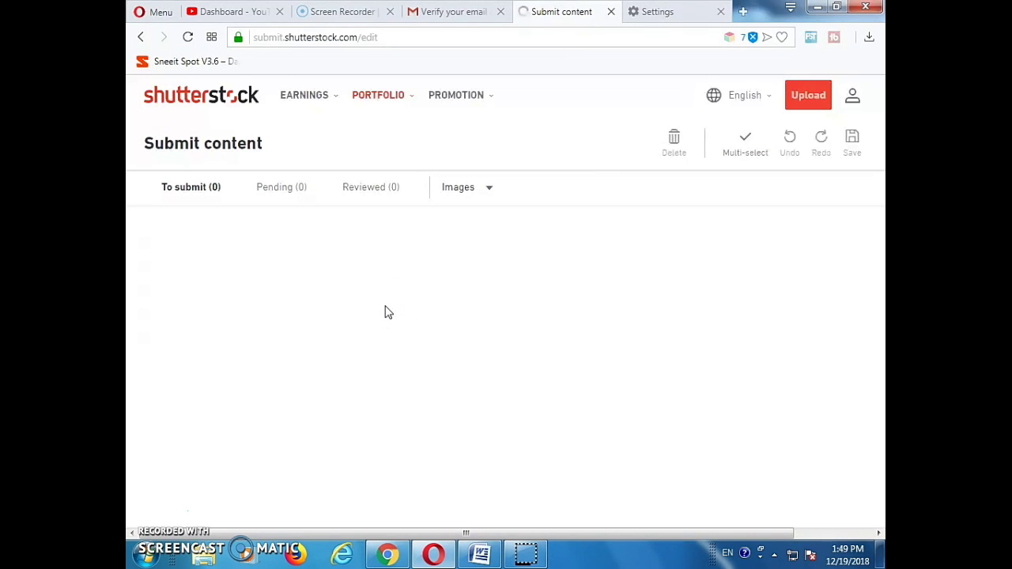
Select the plant photo and choose Nature as its Category 1
click(388, 332)
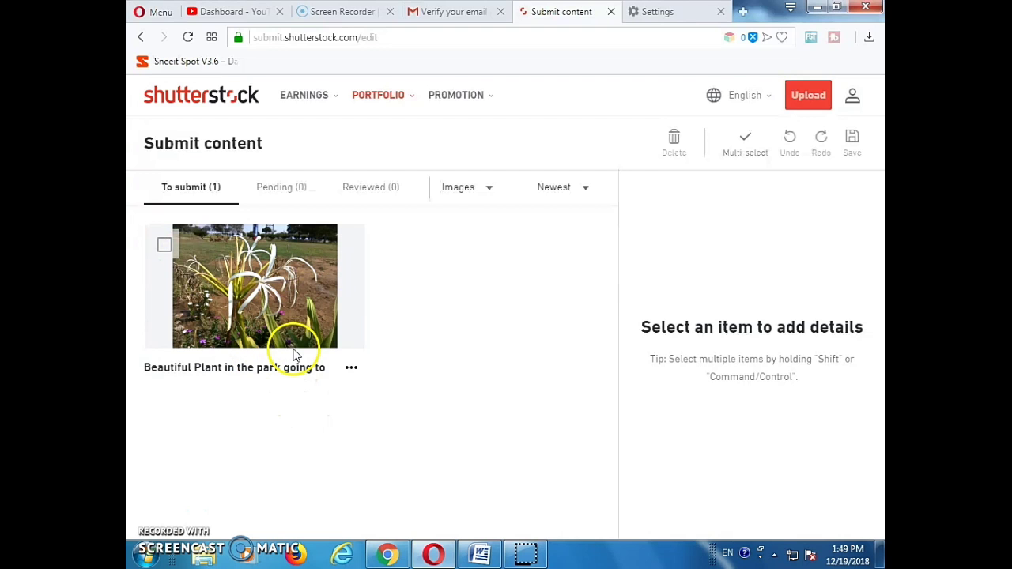
click(164, 248)
scroll(648, 334, down, 1)
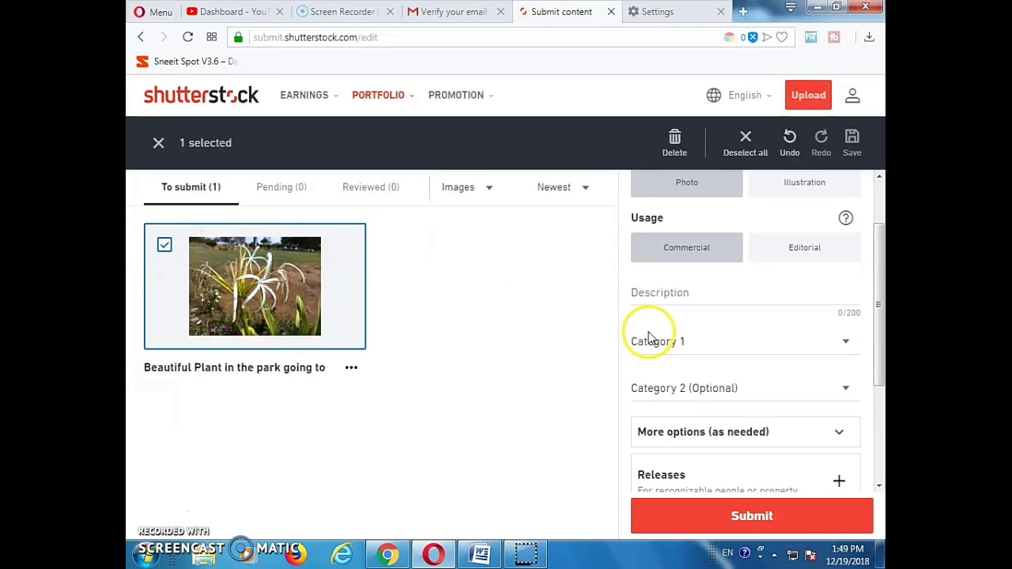
scroll(648, 334, up, 1)
click(668, 373)
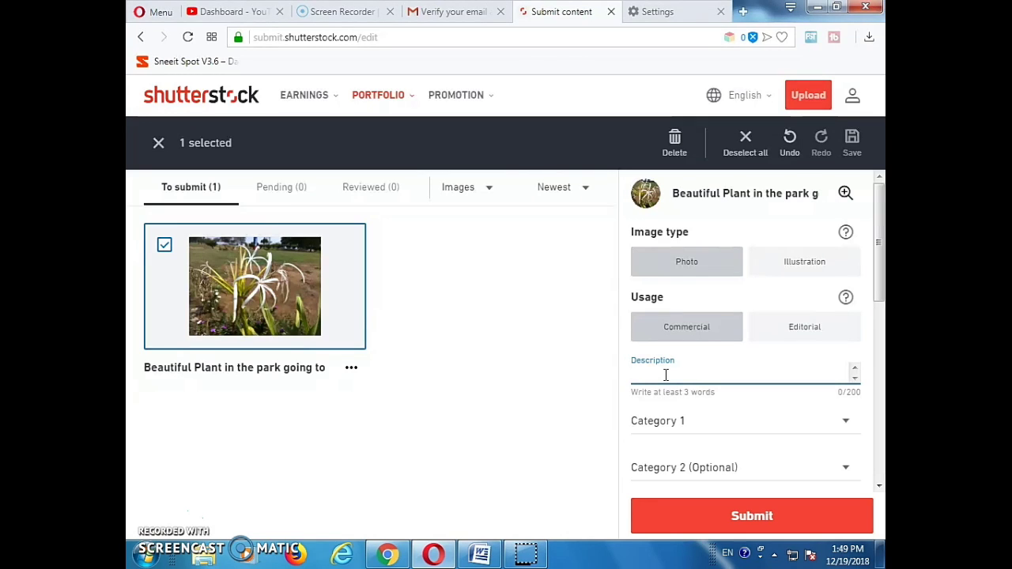
scroll(689, 406, down, 1)
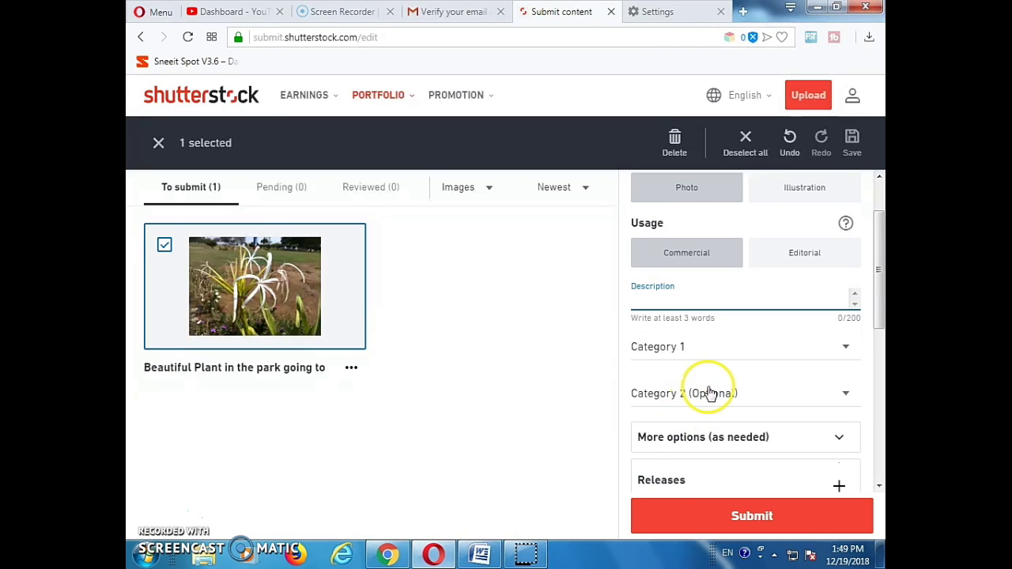
click(716, 356)
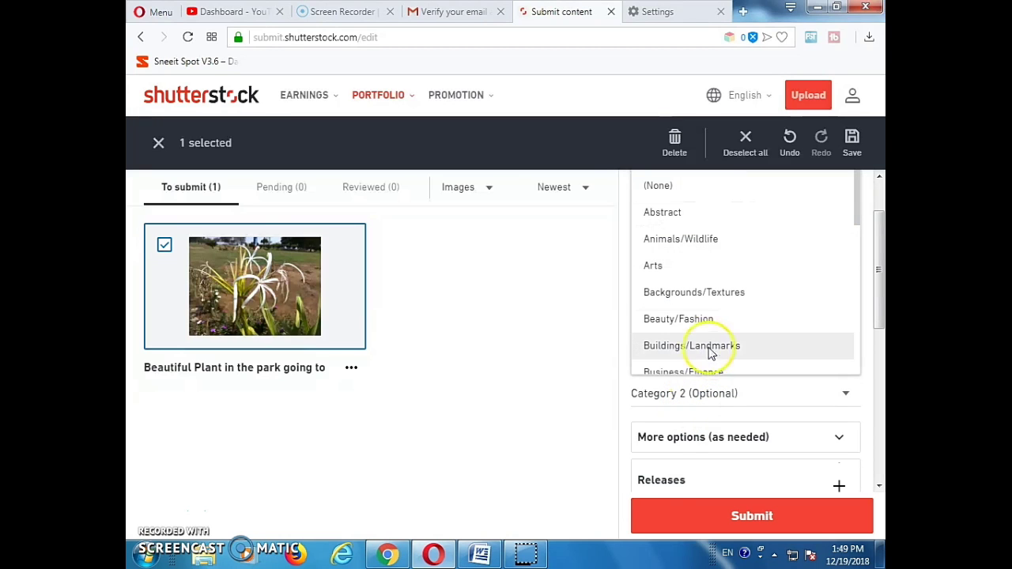
scroll(676, 263, up, 1)
scroll(676, 264, down, 3)
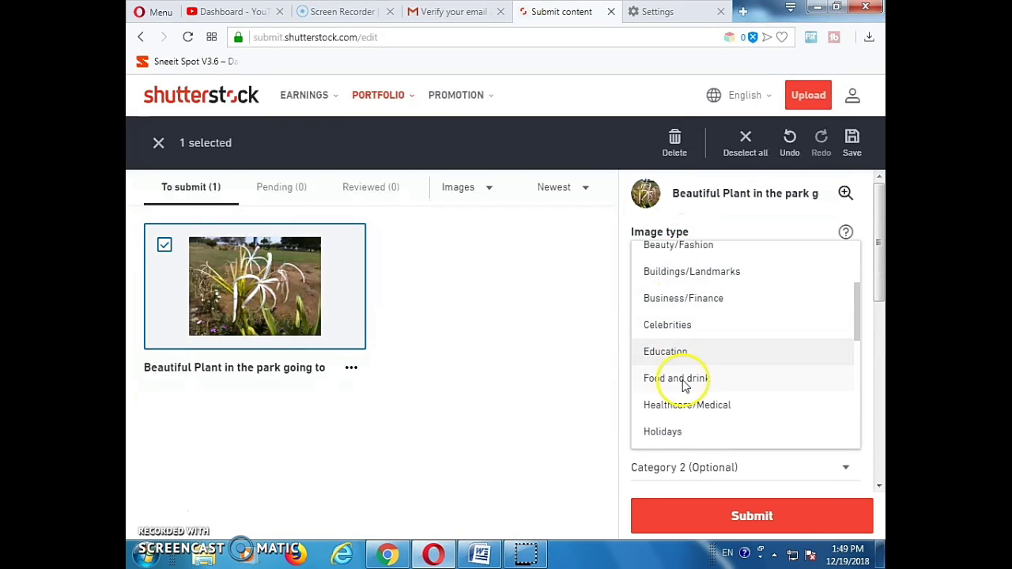
scroll(676, 397, down, 3)
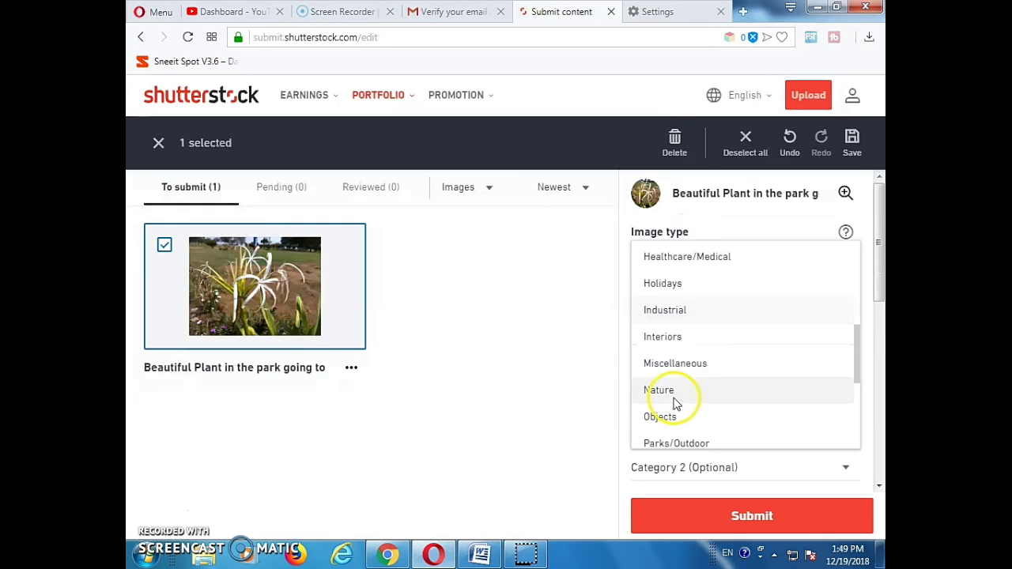
scroll(666, 345, up, 1)
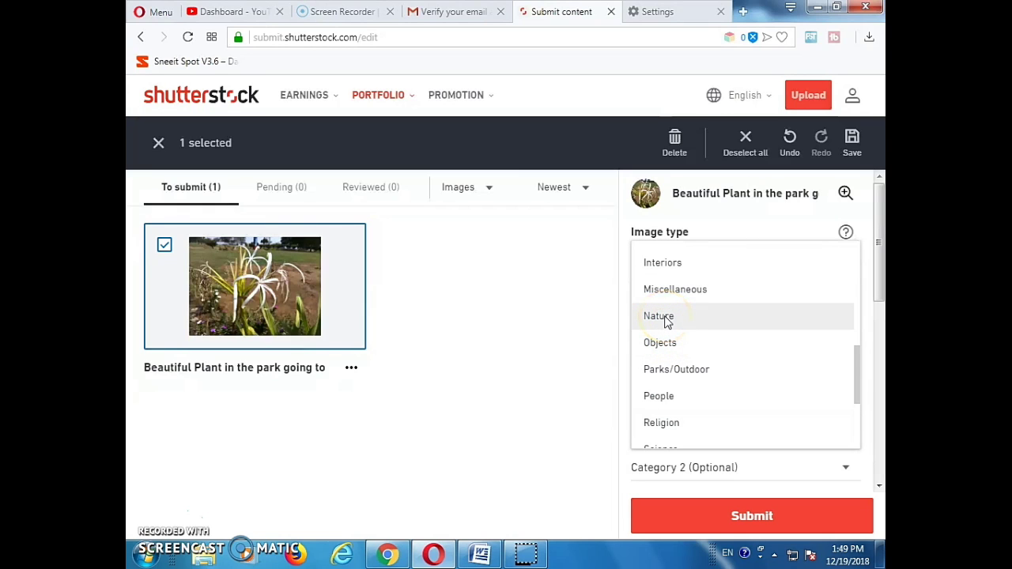
click(667, 320)
Focus the Keywords field to show suggestions such as background, nature, flower, green, garden, blossom
scroll(716, 405, down, 2)
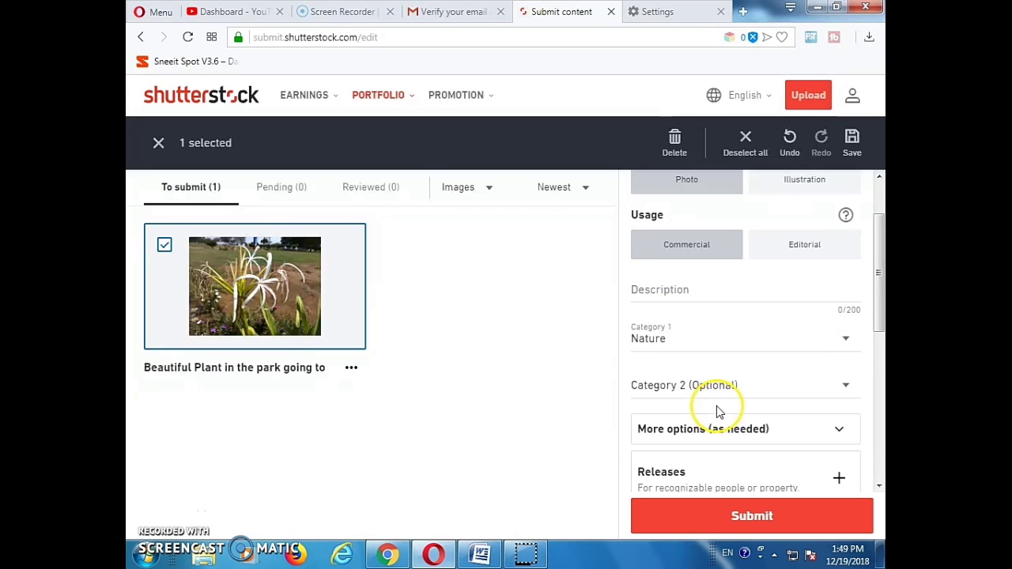
scroll(709, 399, down, 4)
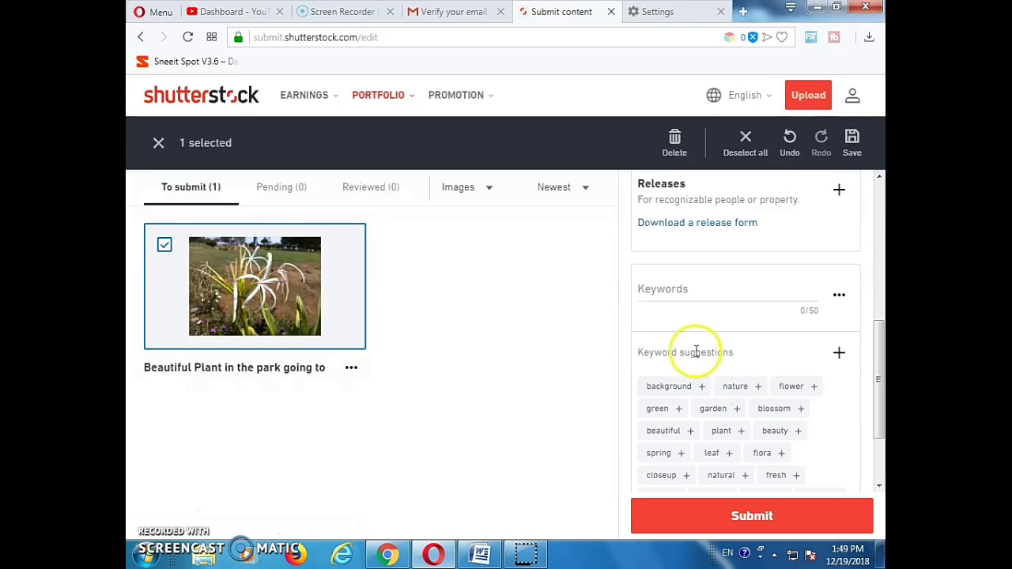
click(656, 286)
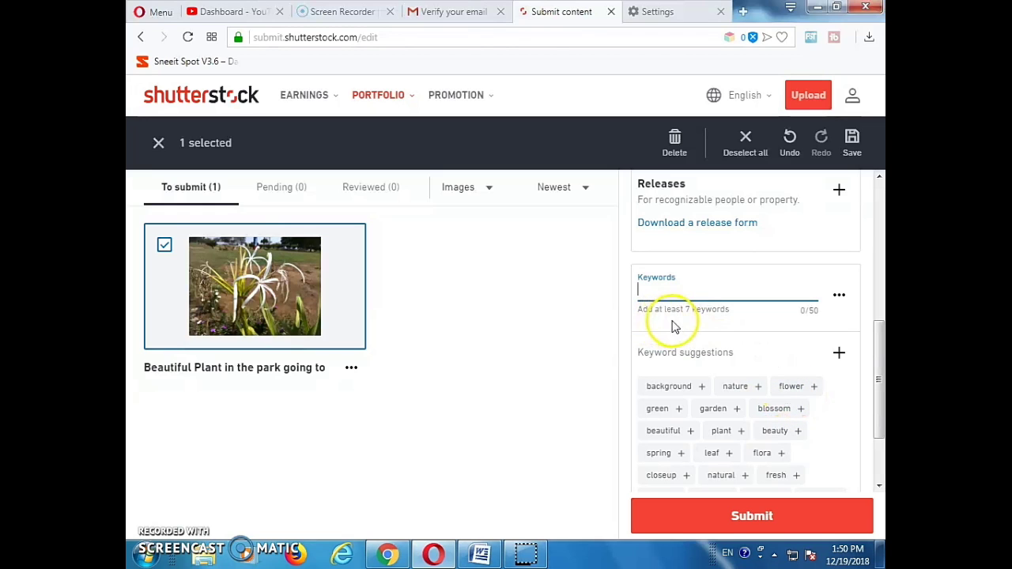
scroll(680, 344, up, 1)
scroll(677, 350, up, 3)
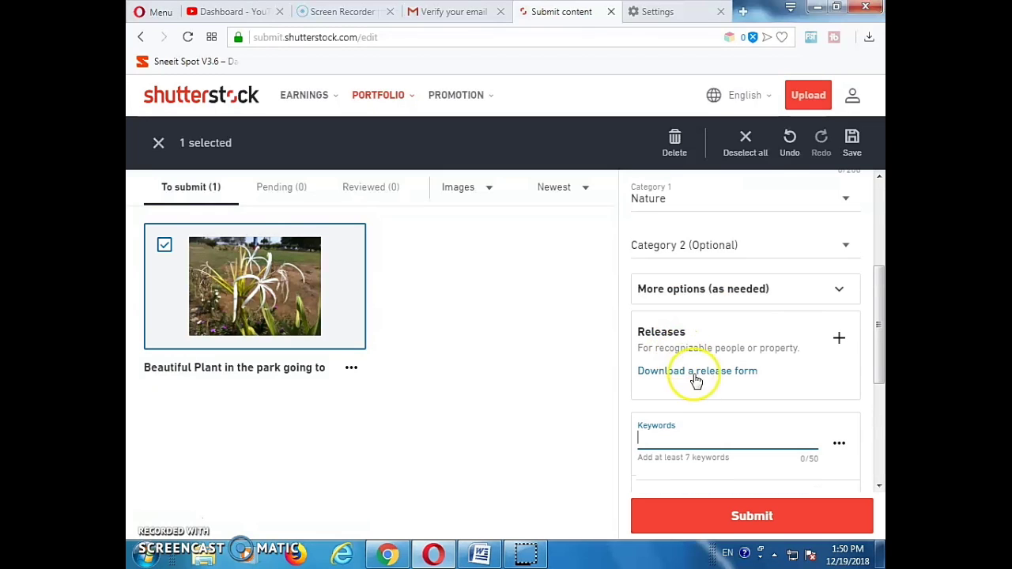
scroll(704, 408, down, 2)
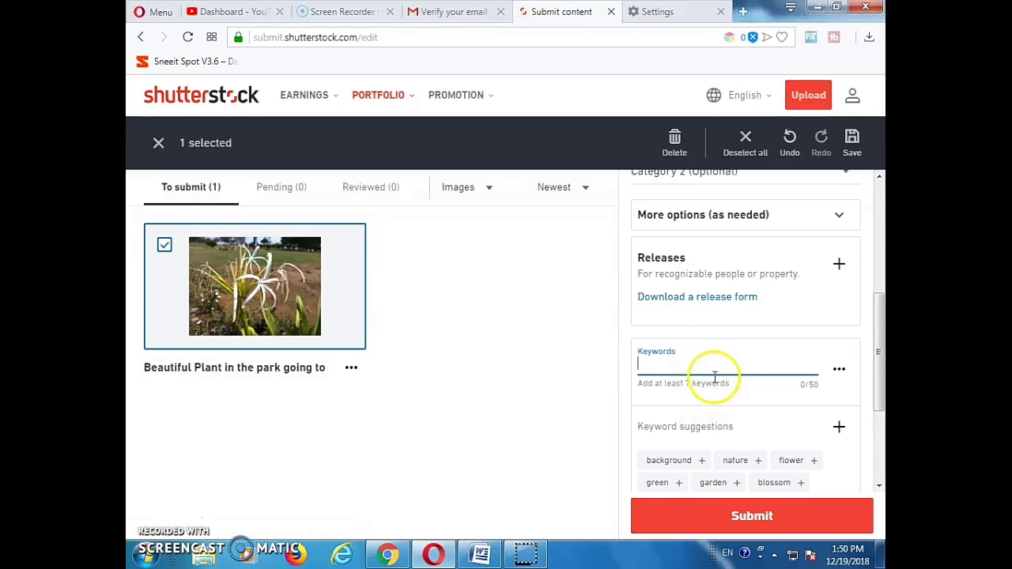
scroll(723, 399, down, 4)
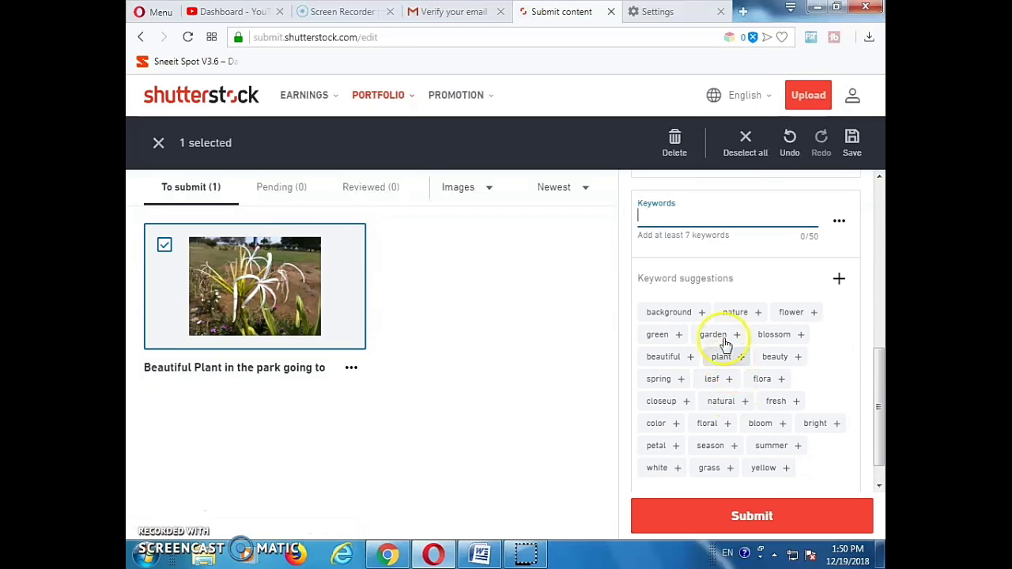
click(656, 221)
scroll(680, 284, up, 4)
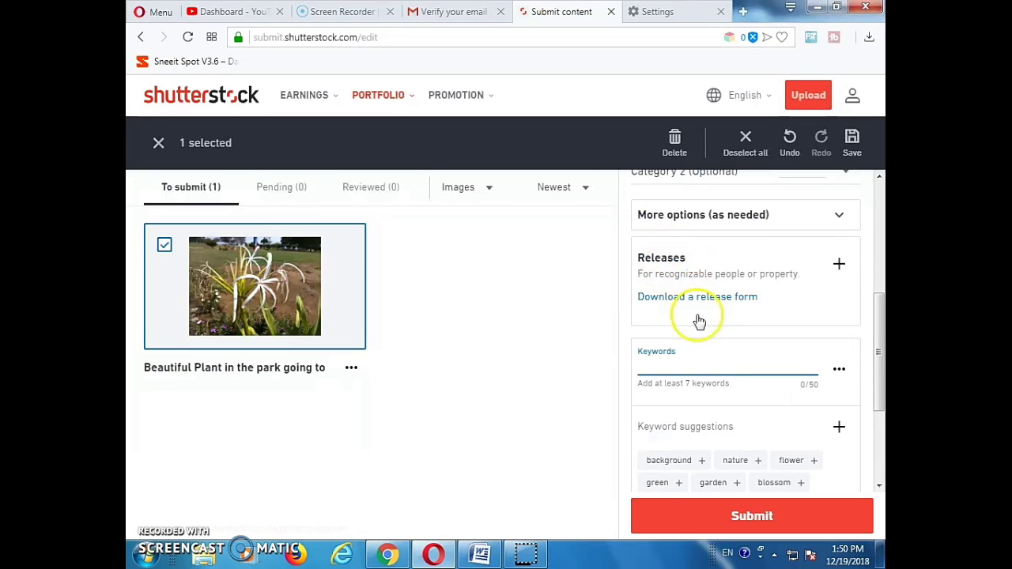
scroll(703, 380, up, 2)
scroll(700, 391, down, 2)
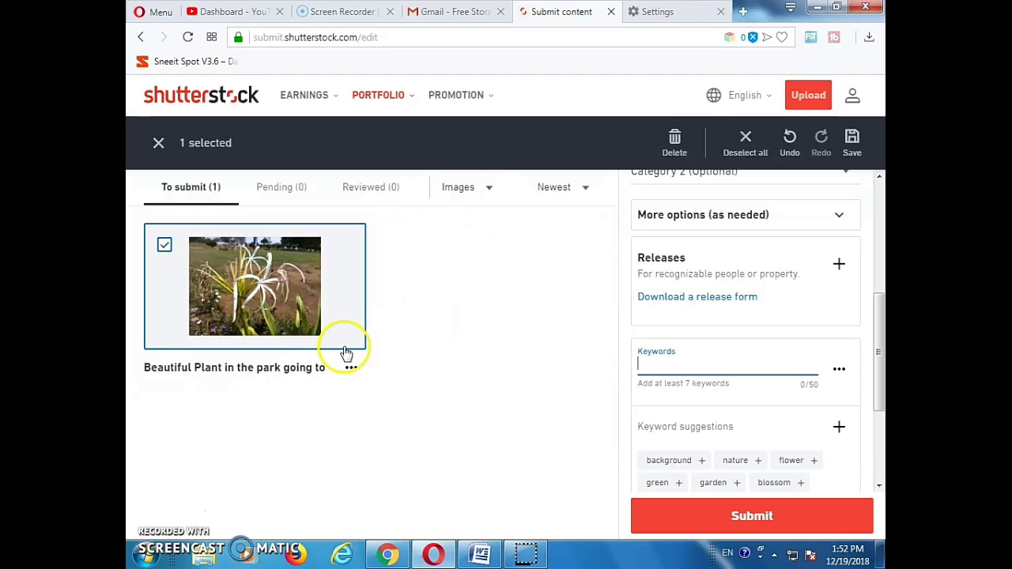
Clear the photo selection and go to Account Settings, leaving the submission page
click(158, 145)
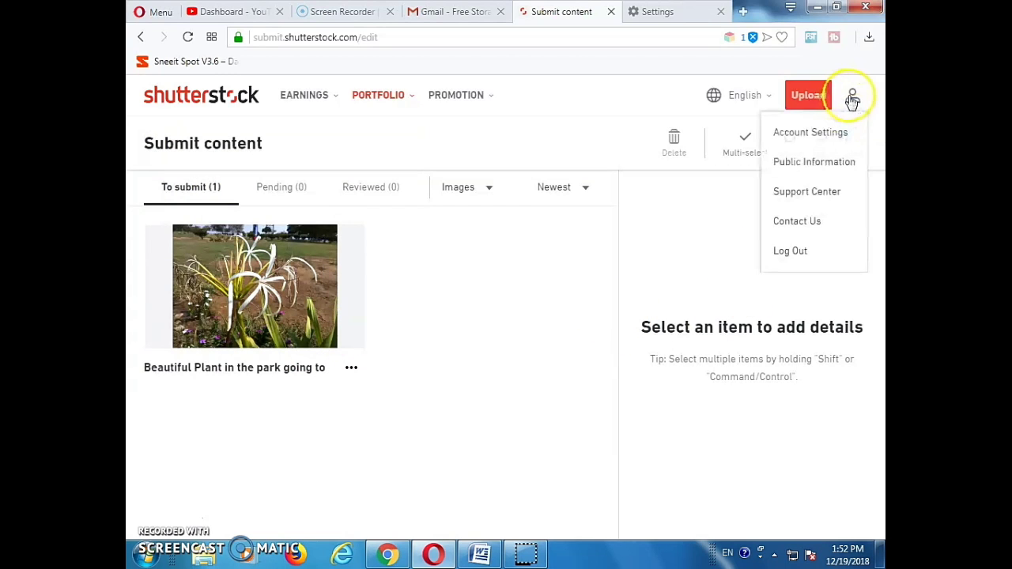
mouse_move(853, 105)
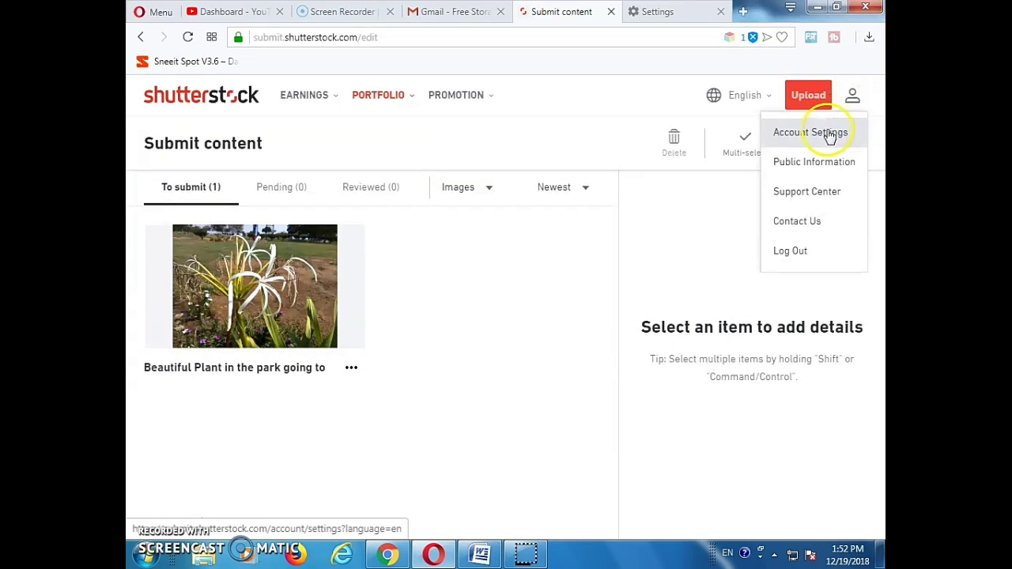
click(827, 132)
click(571, 306)
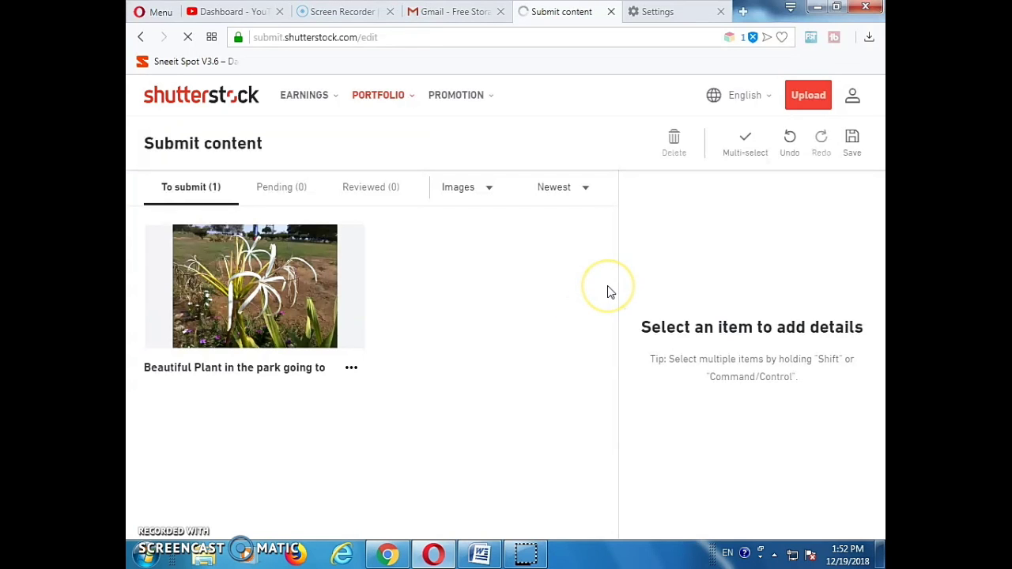
Compare PayPal and Payoneer payout methods, keeping Check by Postal Mail with minimum payout 500
scroll(404, 328, down, 4)
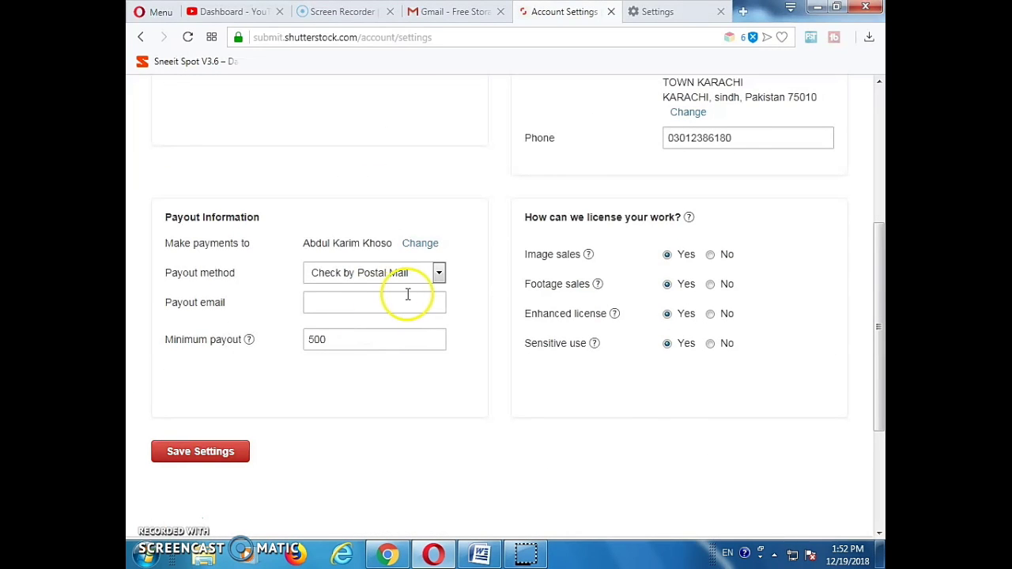
click(440, 272)
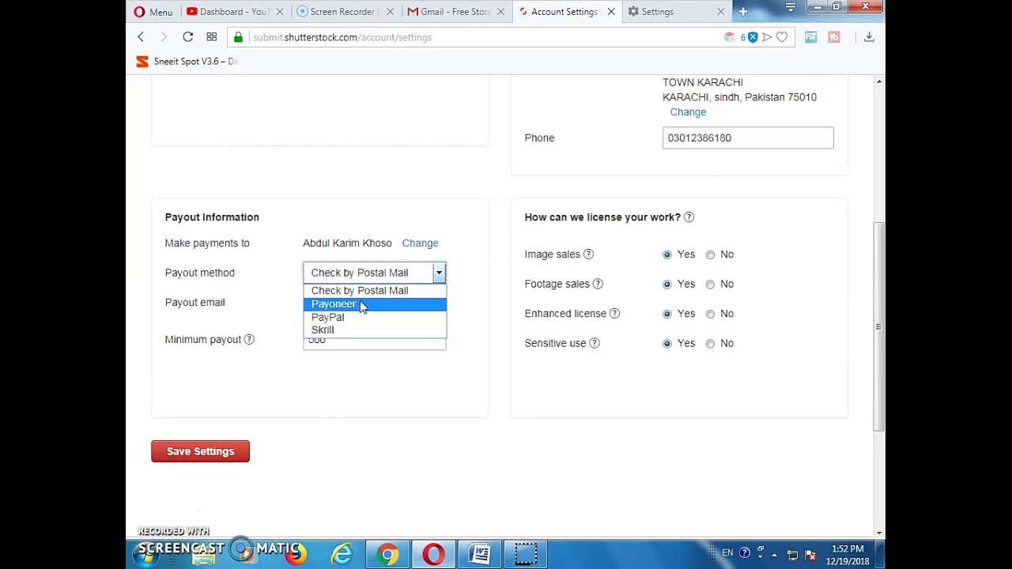
drag(361, 307, 336, 313)
drag(337, 317, 340, 341)
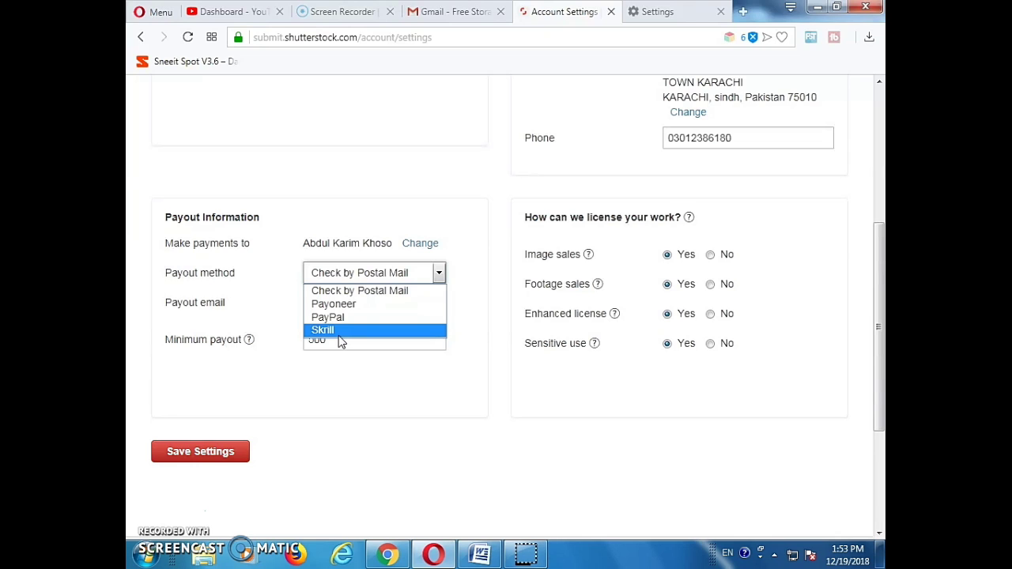
click(352, 399)
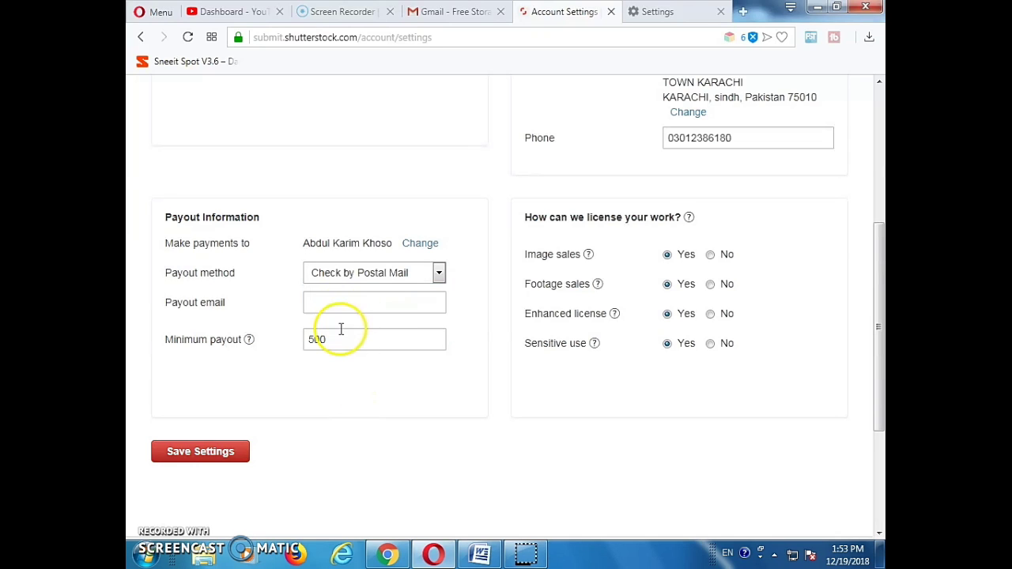
click(340, 339)
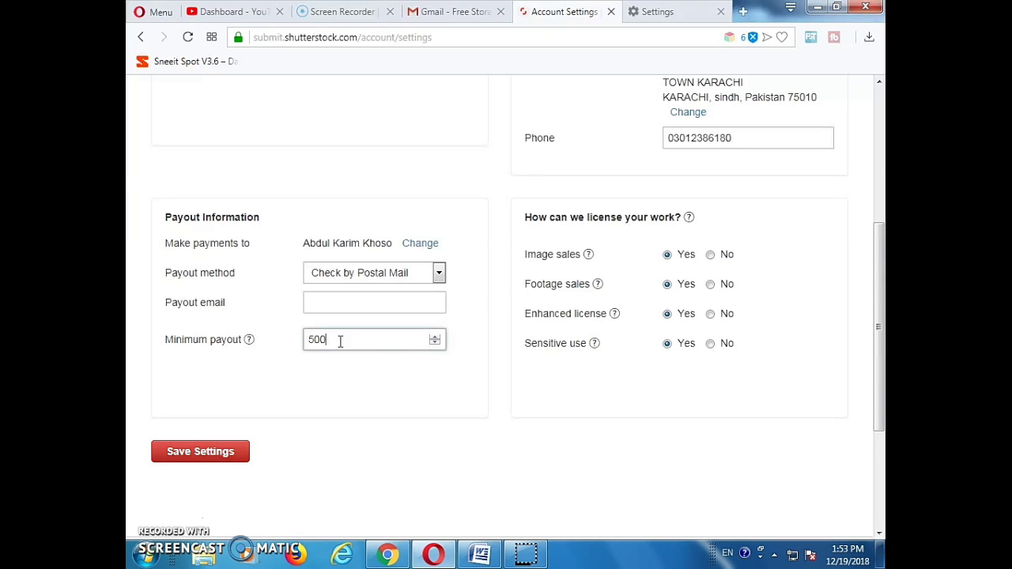
scroll(368, 514, up, 3)
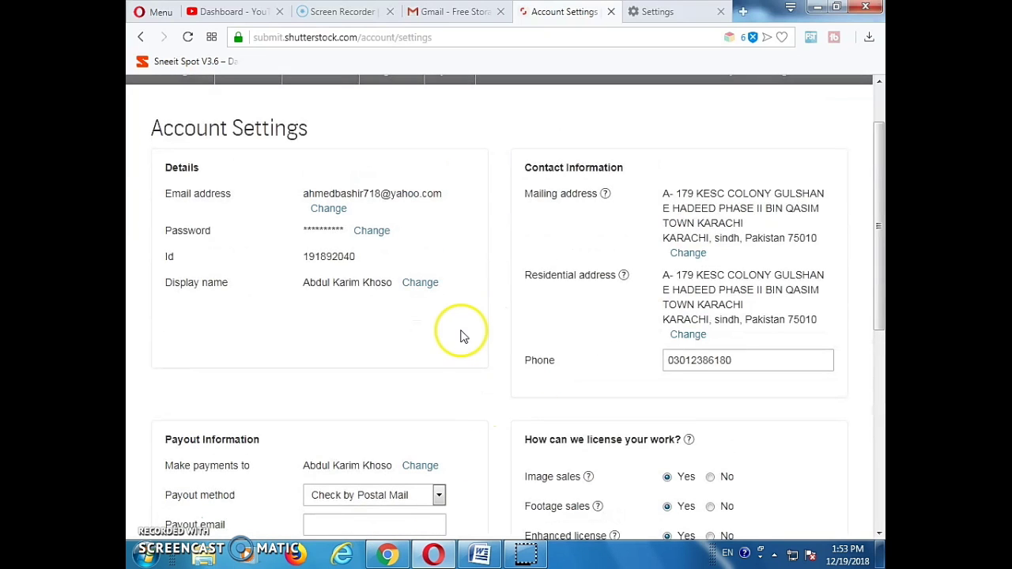
scroll(379, 474, down, 2)
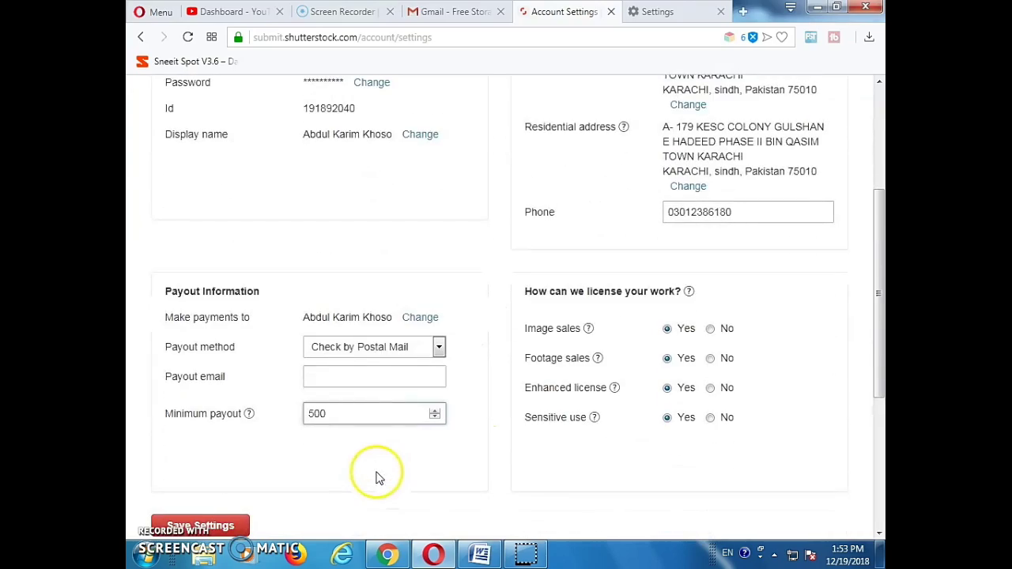